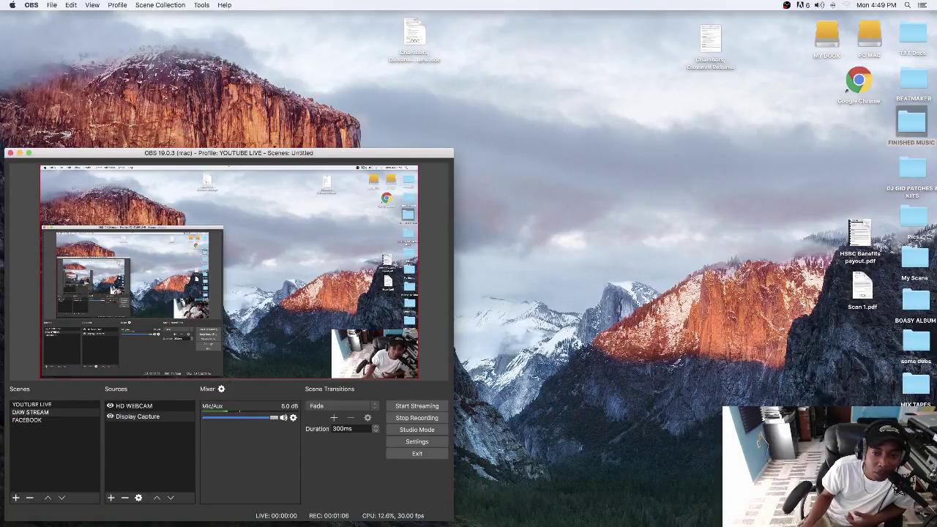
# Bring Chrome forward on the Yahoo Mail tab.
pyautogui.moveTo(614, 525)
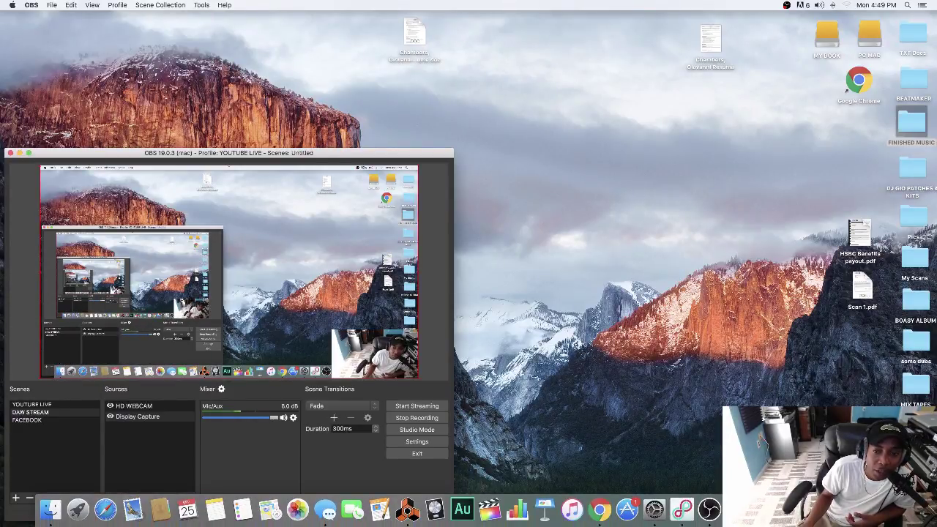
pyautogui.click(599, 510)
pyautogui.click(395, 21)
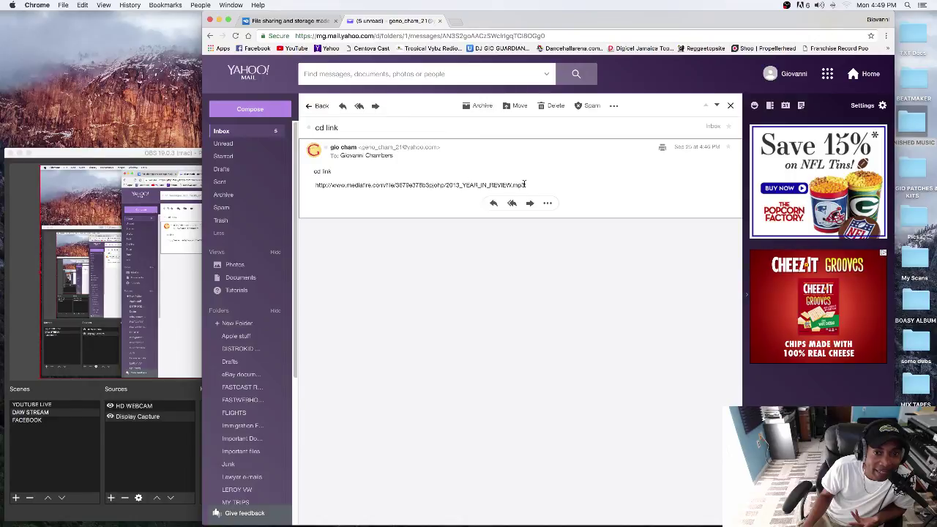
# Copy the MediaFire 2013_YEAR_IN_REVIEW.mp3 link from the 'cd link' email and open a blank tab.
pyautogui.moveTo(525, 185); pyautogui.dragTo(323, 186)
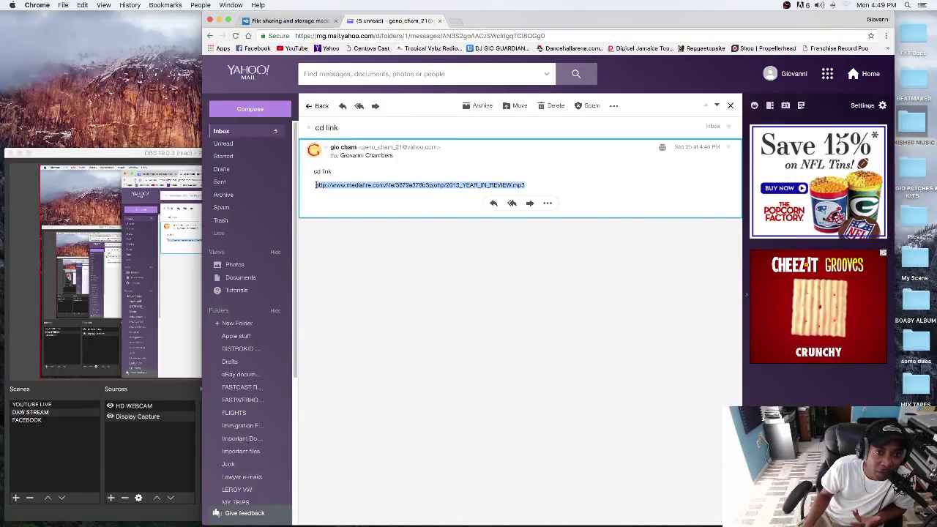
pyautogui.click(354, 209)
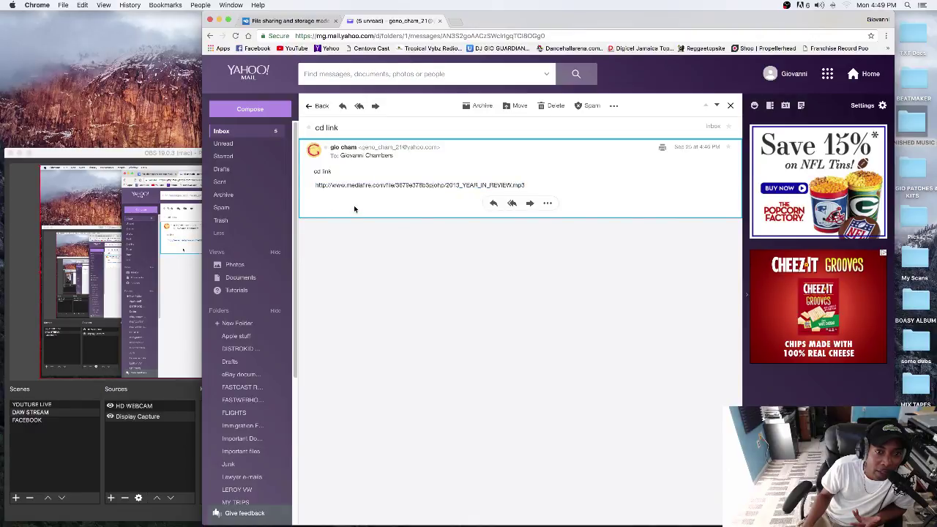
pyautogui.tripleClick(356, 185)
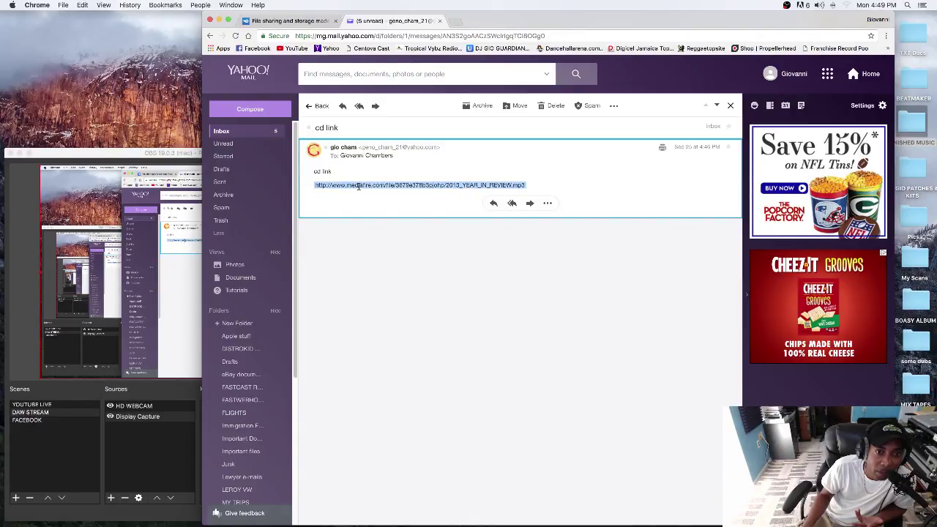
pyautogui.rightClick(359, 186)
pyautogui.click(370, 204)
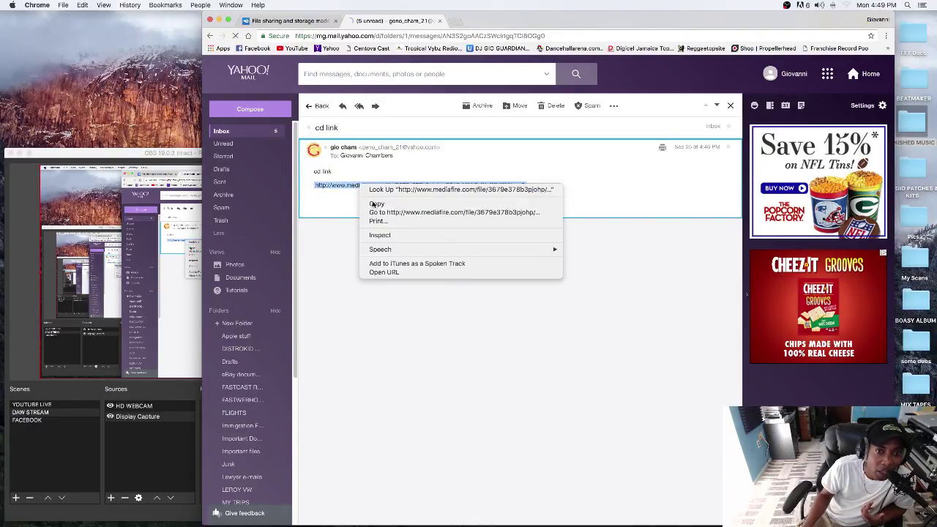
pyautogui.click(455, 20)
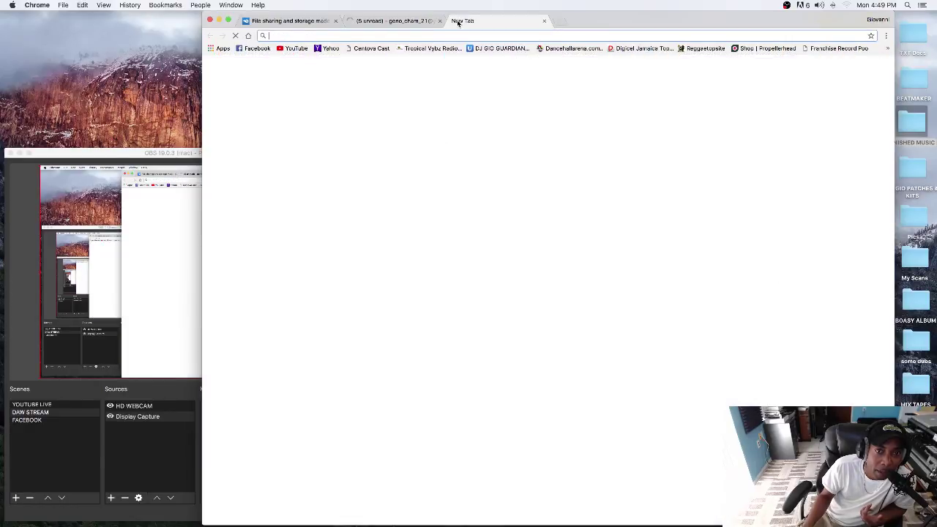
# Load the pasted MediaFire link and download 2013 YEAR IN REVIEW.mp3 (99.28 MB).
pyautogui.rightClick(306, 36)
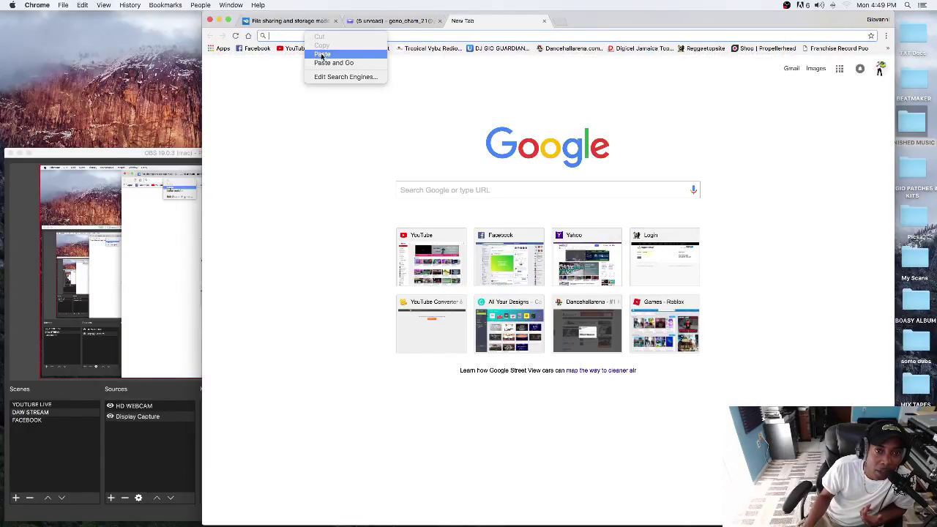
pyautogui.click(320, 55)
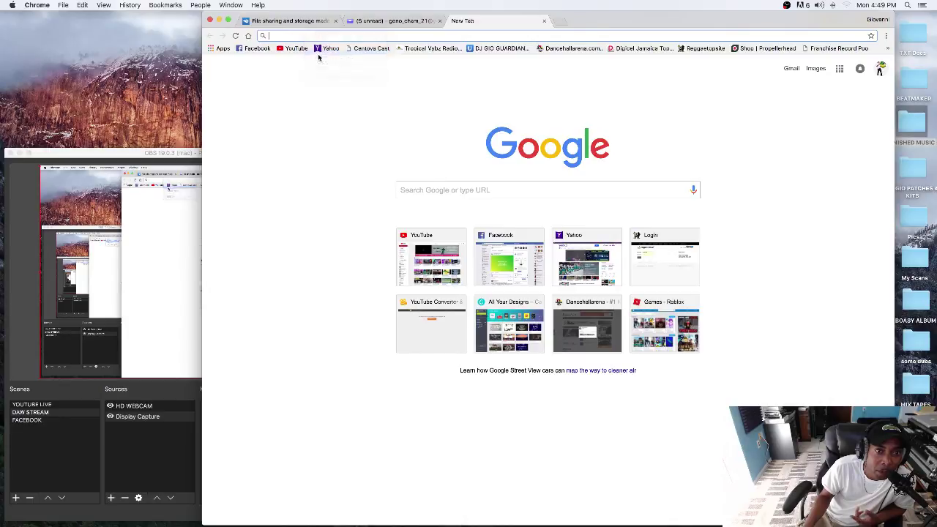
pyautogui.press('Return')
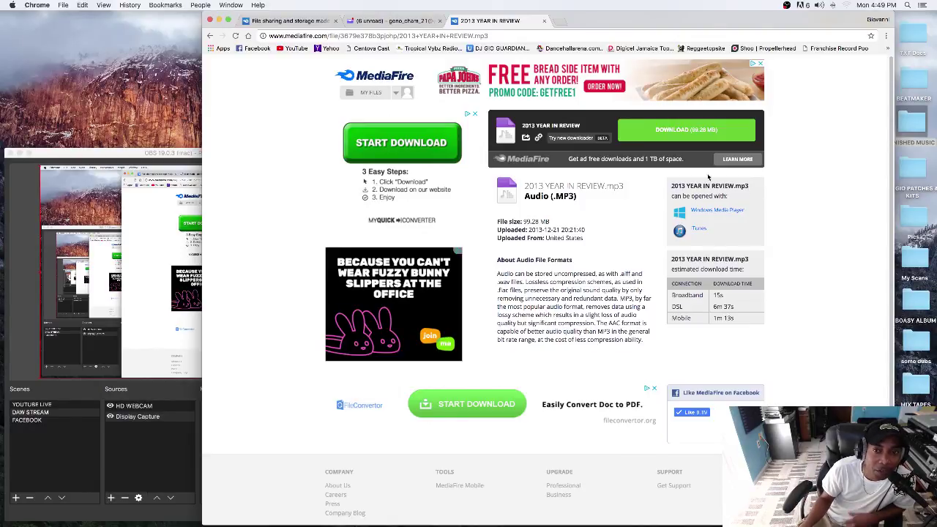
pyautogui.click(688, 141)
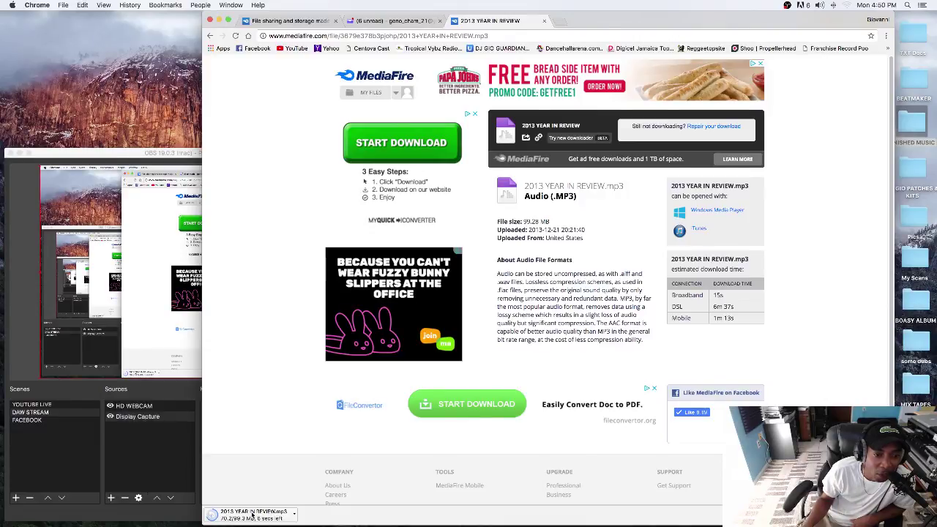
pyautogui.click(294, 516)
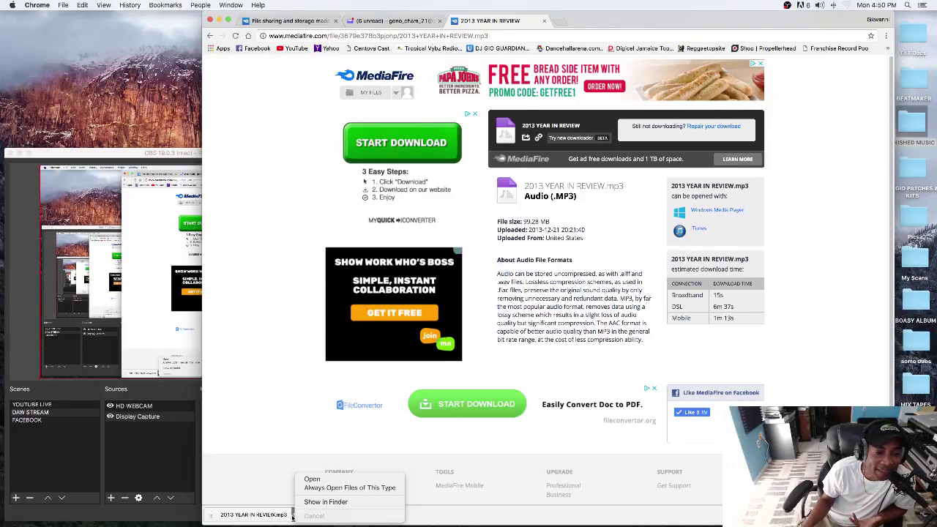
# Reveal 2013 YEAR IN REVIEW.mp3 in Finder and select it in the Downloads folder.
pyautogui.click(326, 502)
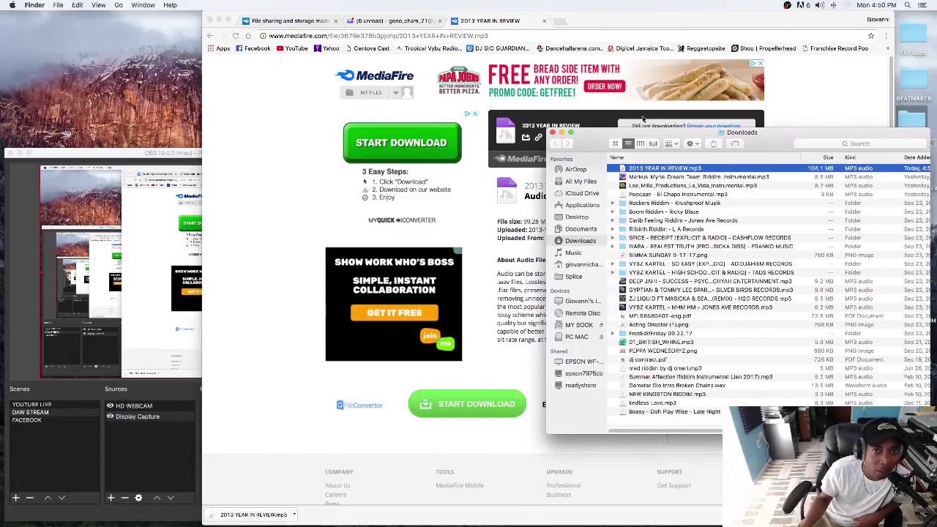
pyautogui.click(218, 21)
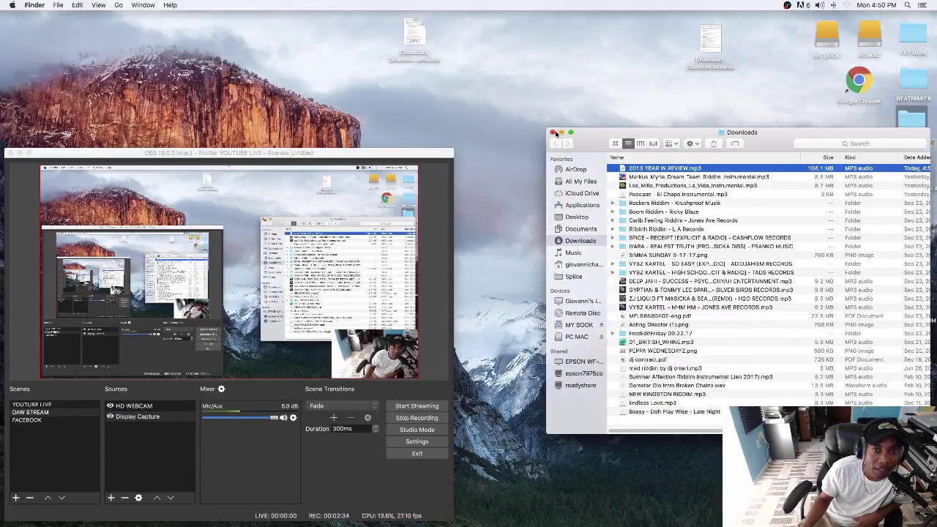
pyautogui.click(555, 134)
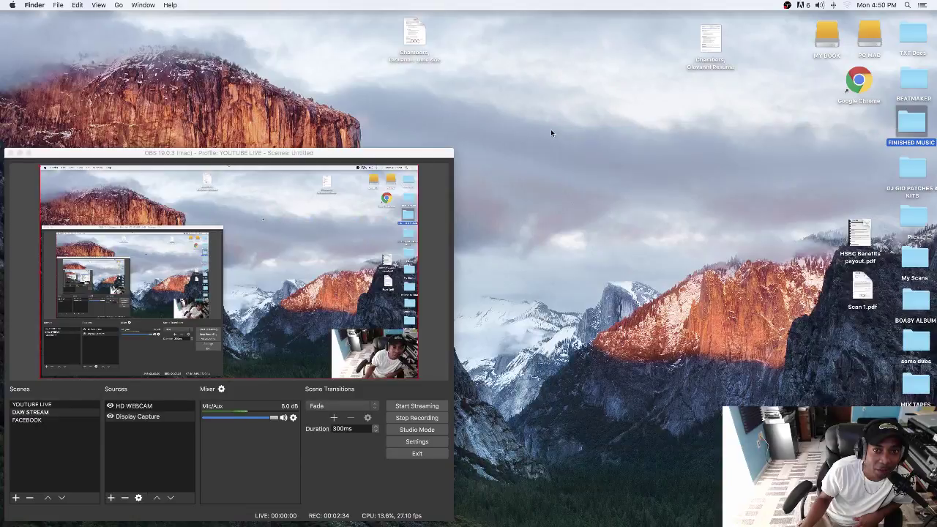
pyautogui.doubleClick(905, 128)
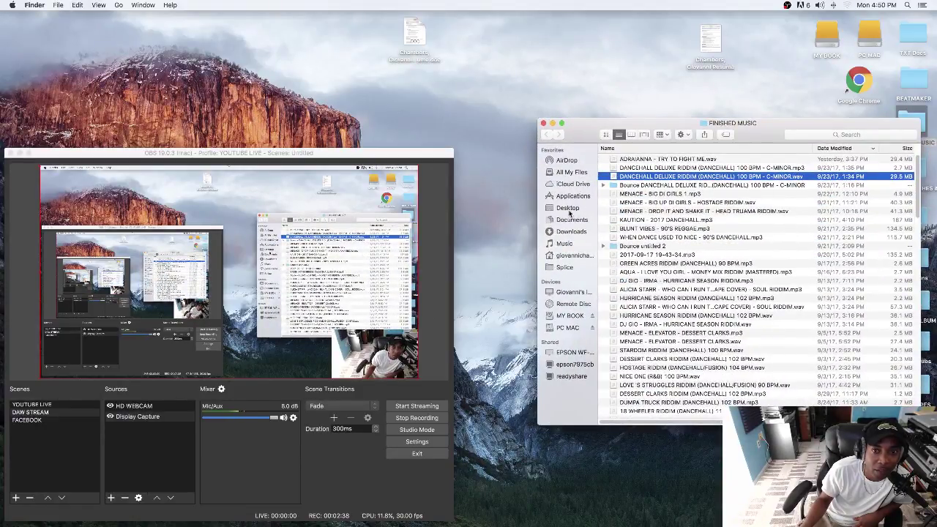
pyautogui.click(570, 231)
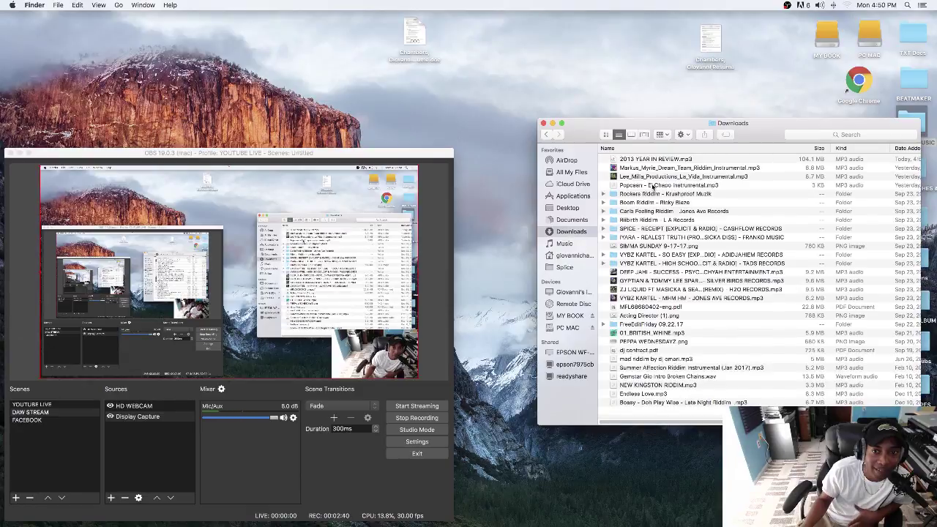
pyautogui.click(657, 161)
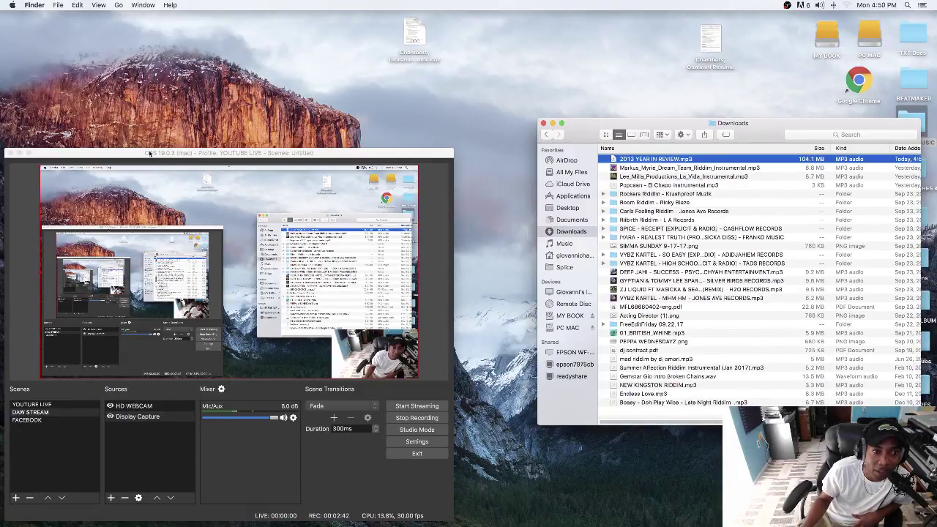
# Minimize OBS and launch iTunes.
pyautogui.click(20, 153)
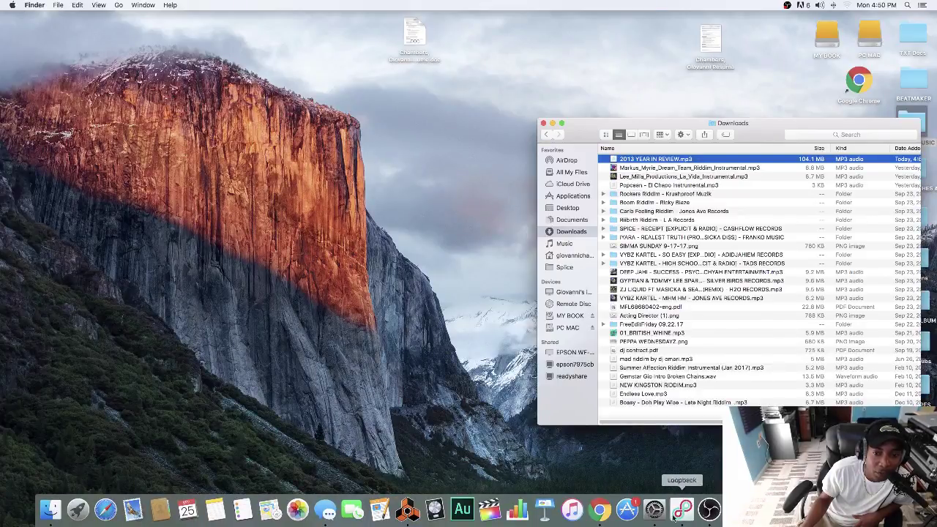
pyautogui.click(553, 423)
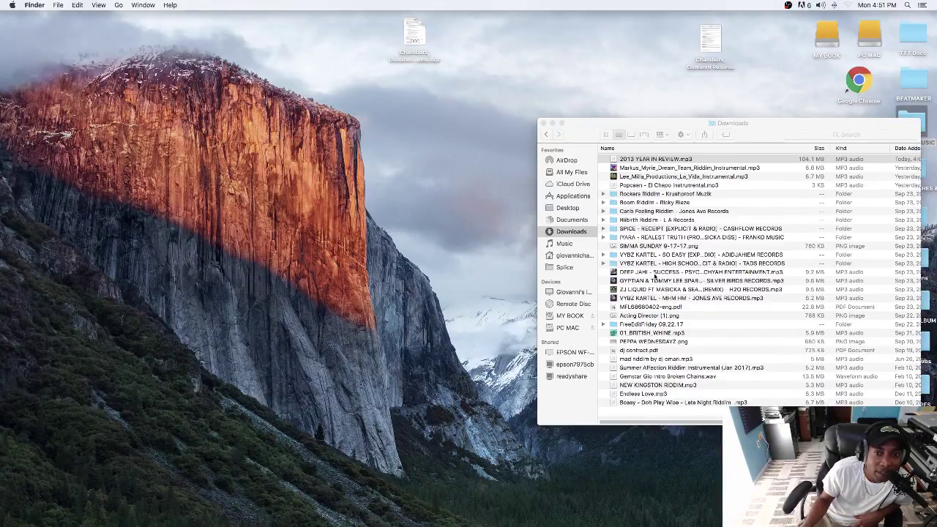
pyautogui.doubleClick(666, 332)
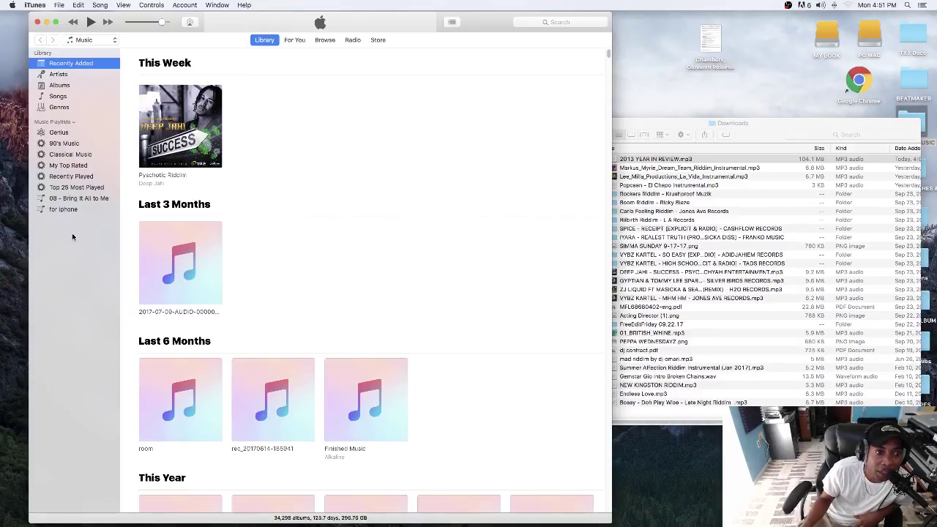
# Create a new empty playlist named 'dj gio cd'.
pyautogui.click(63, 209)
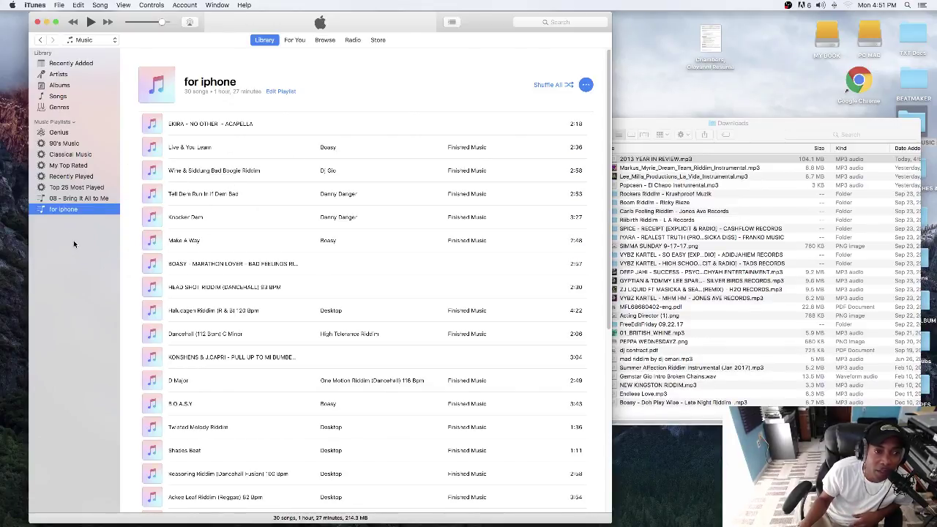
pyautogui.scroll(-3, 153, 172)
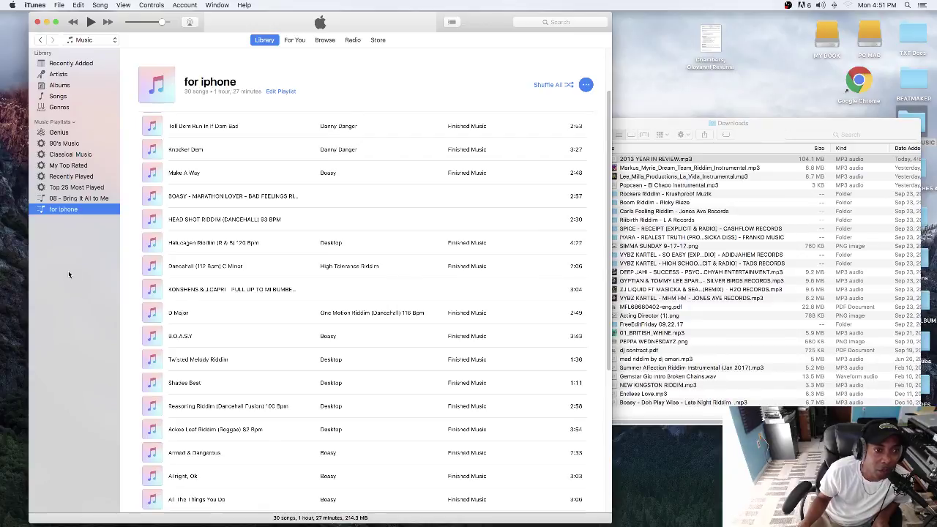
pyautogui.rightClick(57, 245)
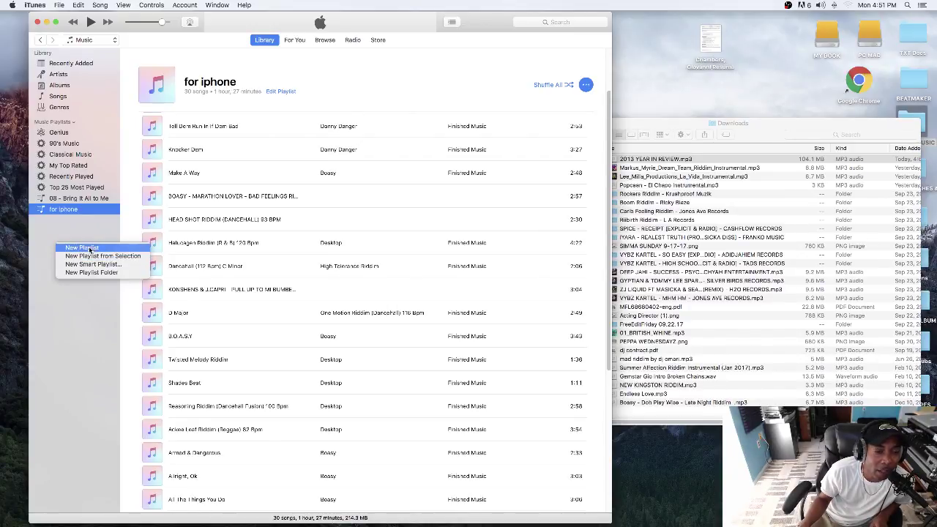
pyautogui.click(88, 247)
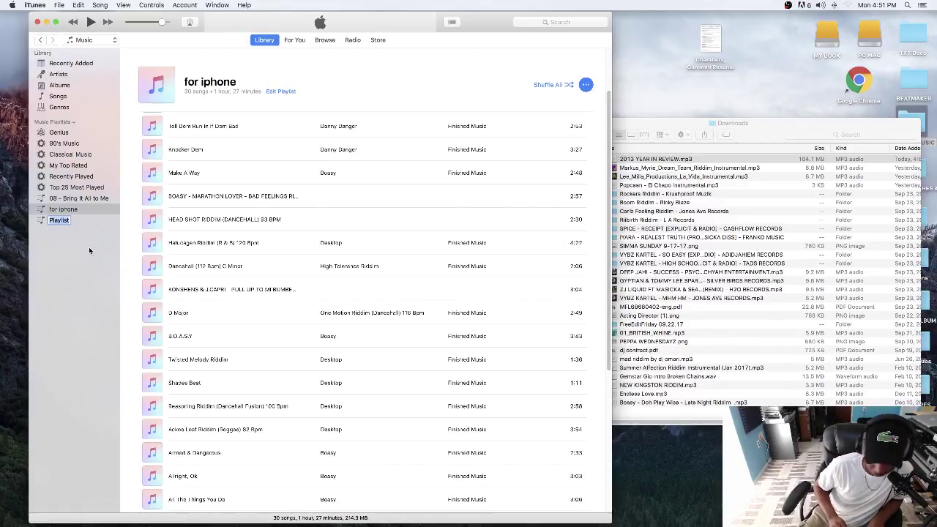
pyautogui.write('dg')
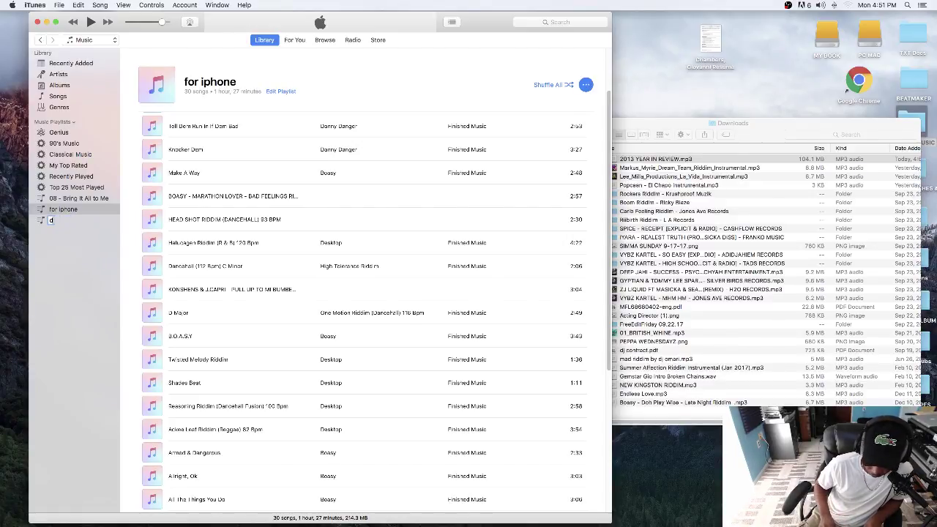
pyautogui.write('gio')
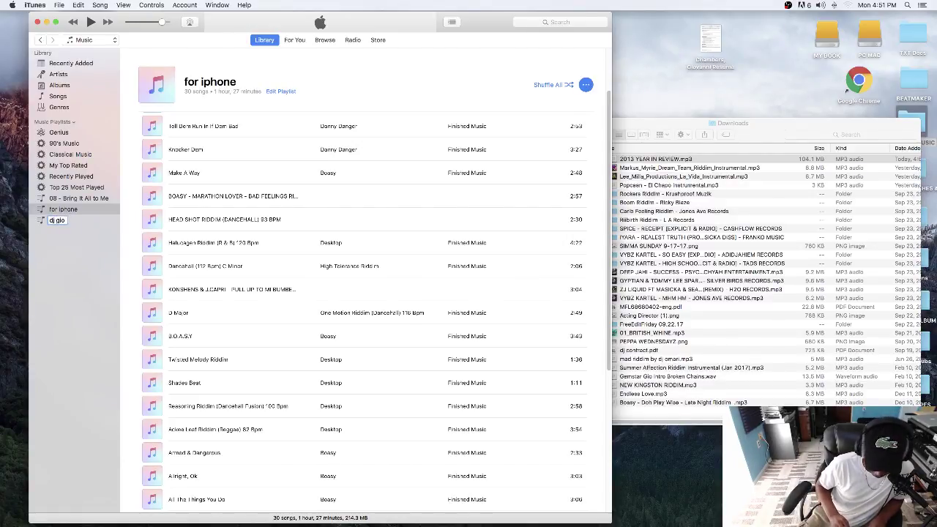
pyautogui.write(' cd')
pyautogui.press('Return')
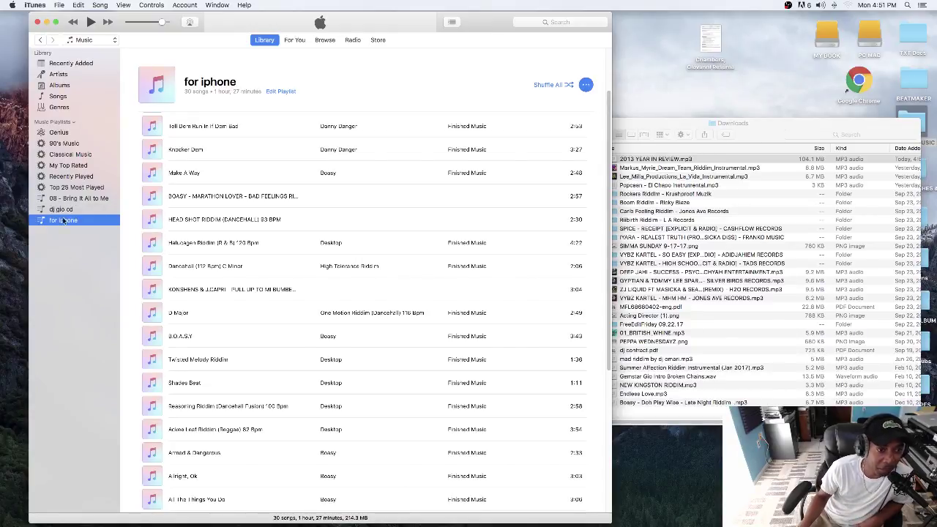
# Show the dj gio cd playlist after glancing at the other playlists.
pyautogui.click(60, 211)
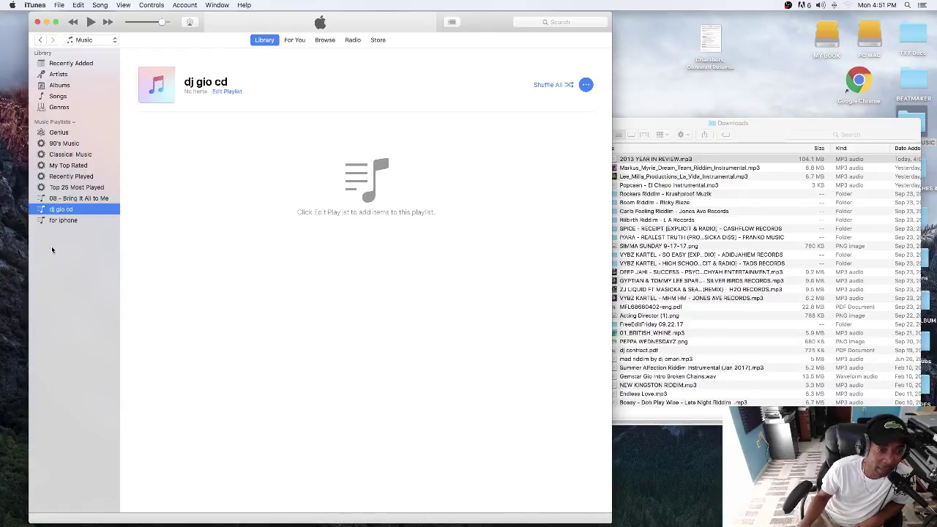
pyautogui.click(64, 199)
pyautogui.click(63, 188)
pyautogui.click(61, 177)
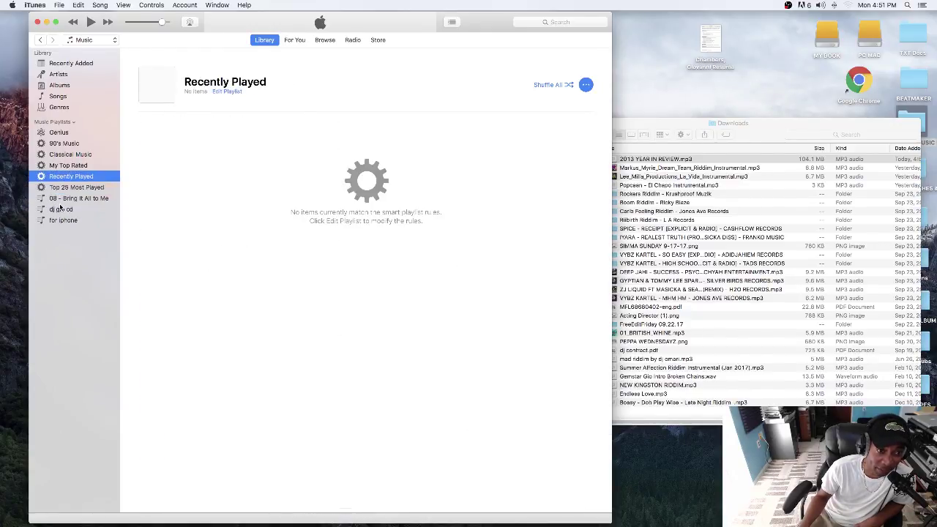
pyautogui.click(61, 210)
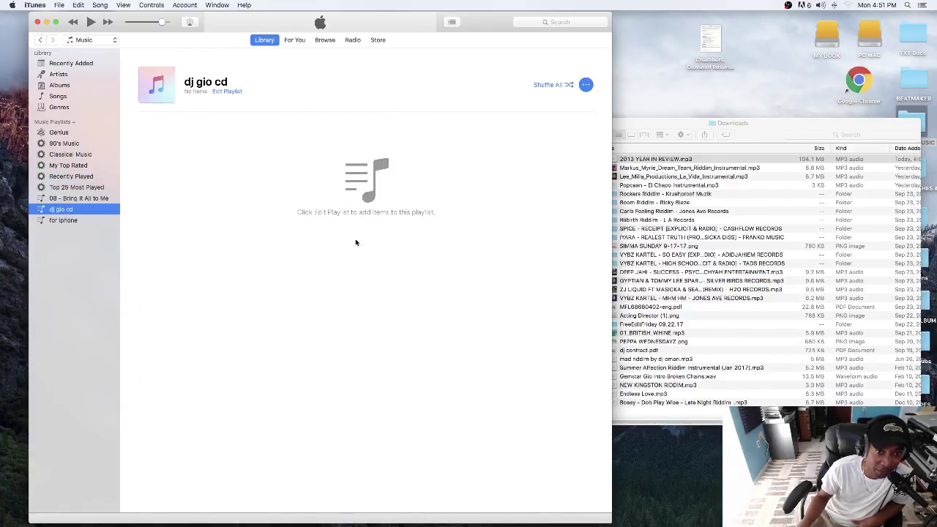
# Drag 2013 YEAR IN REVIEW.mp3 from Downloads into the dj gio cd playlist.
pyautogui.moveTo(771, 127); pyautogui.dragTo(795, 123)
pyautogui.click(692, 156)
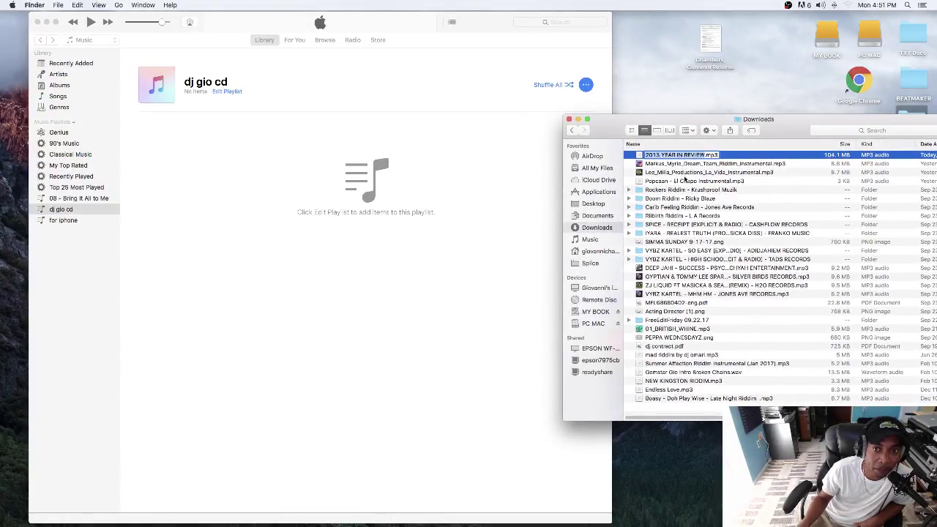
pyautogui.click(686, 179)
pyautogui.moveTo(683, 156); pyautogui.dragTo(340, 306)
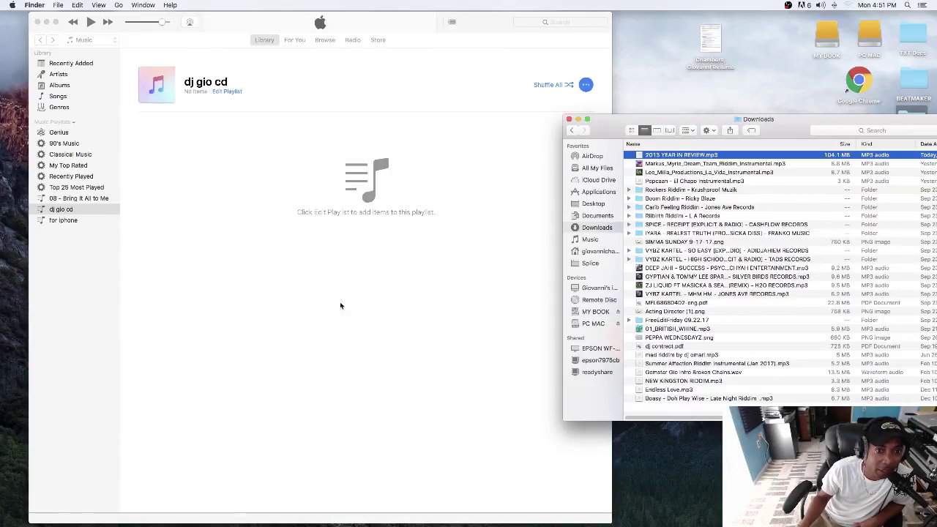
pyautogui.click(467, 23)
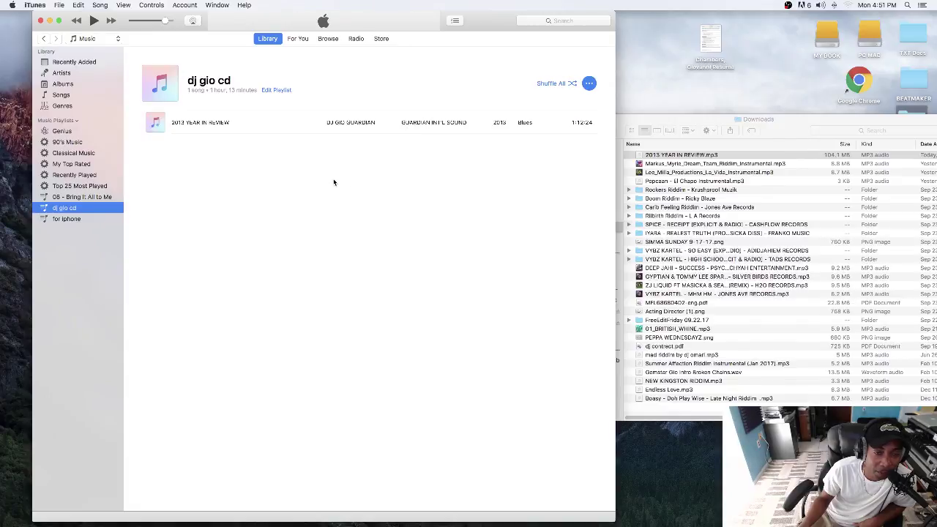
# Inspect the 1:12:24 mix track's options, deselect it, and check the File menu for burning.
pyautogui.moveTo(178, 126)
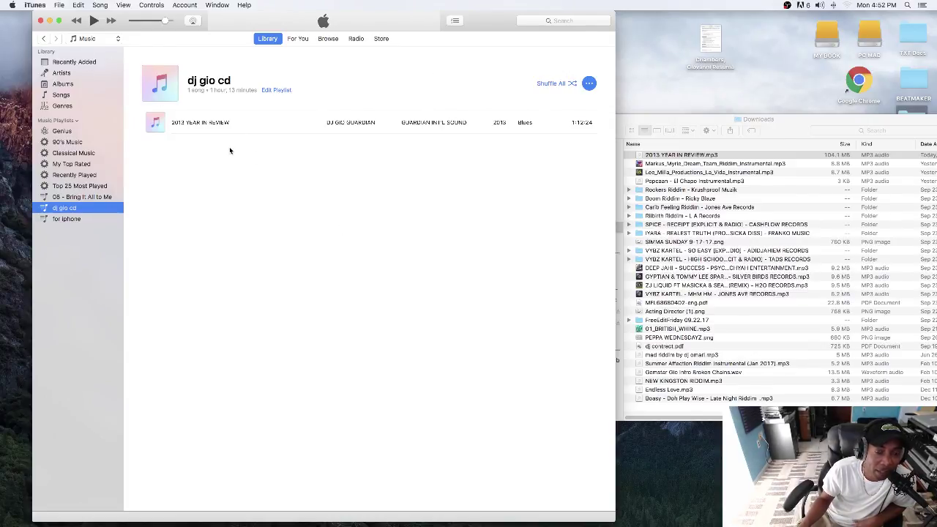
pyautogui.moveTo(219, 126)
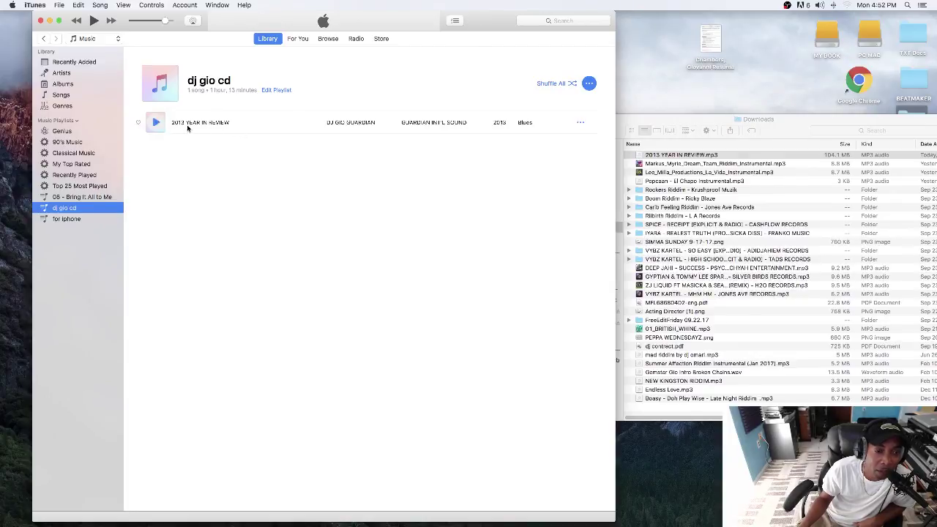
pyautogui.moveTo(299, 125)
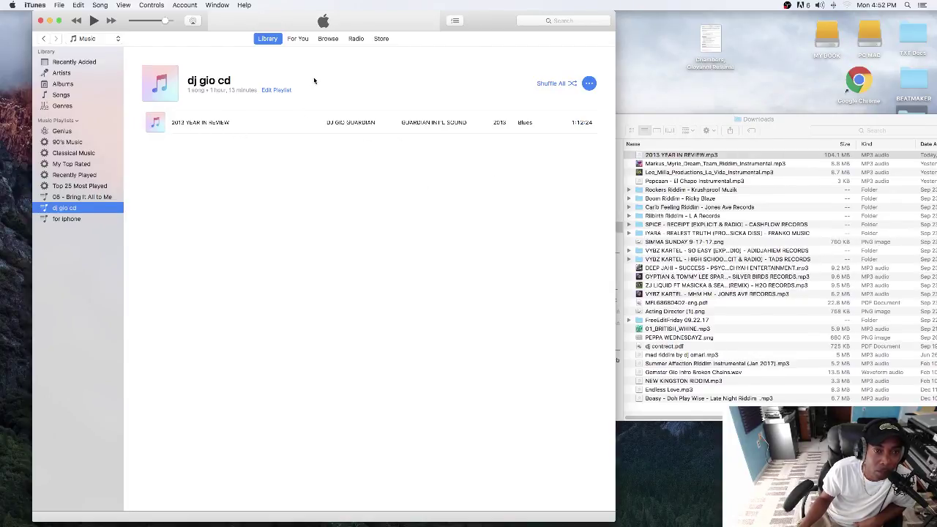
pyautogui.rightClick(255, 125)
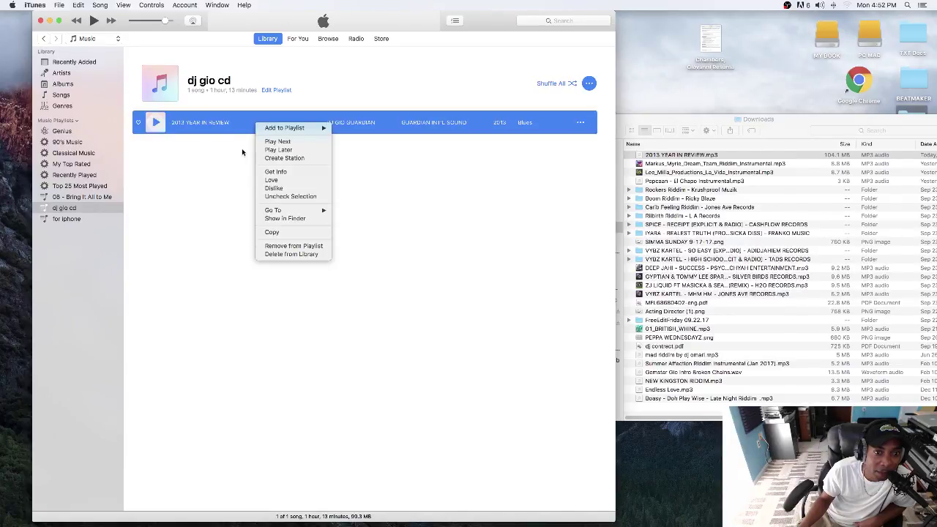
pyautogui.click(211, 269)
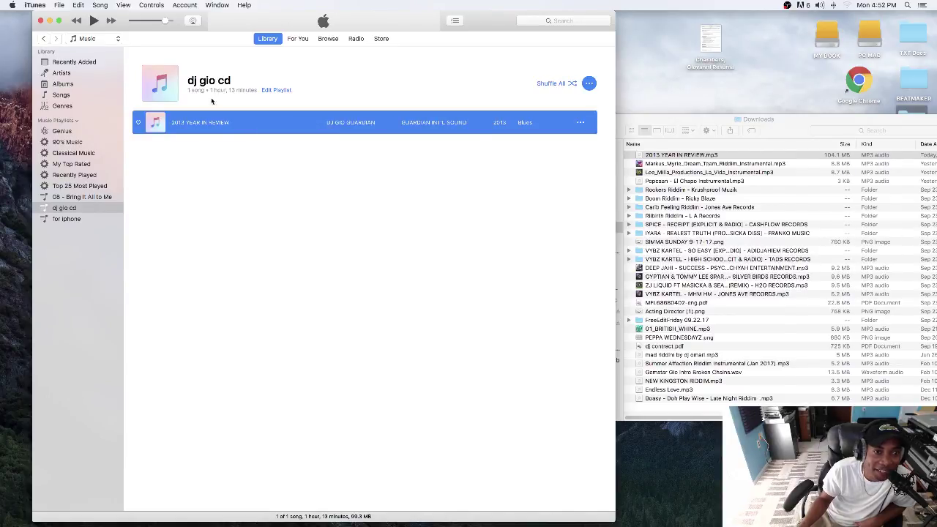
pyautogui.moveTo(508, 26); pyautogui.dragTo(536, 27)
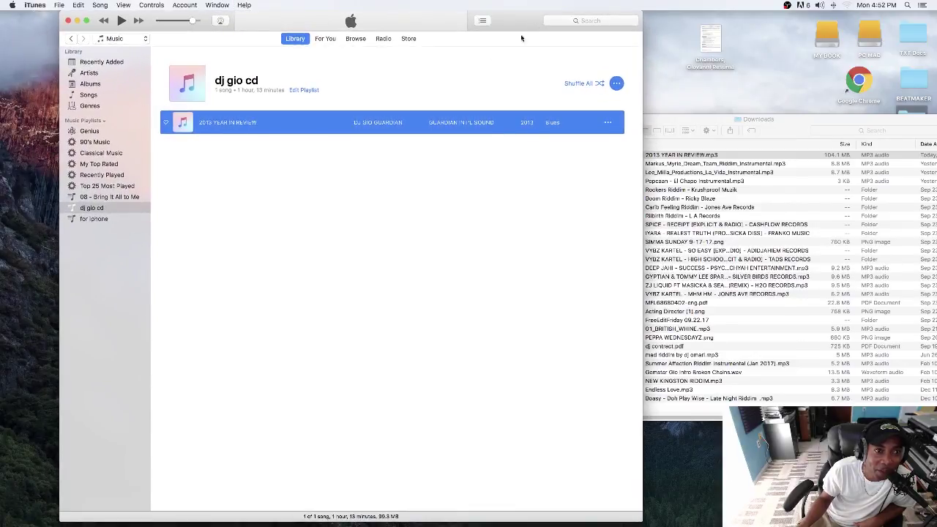
pyautogui.click(146, 40)
pyautogui.click(224, 197)
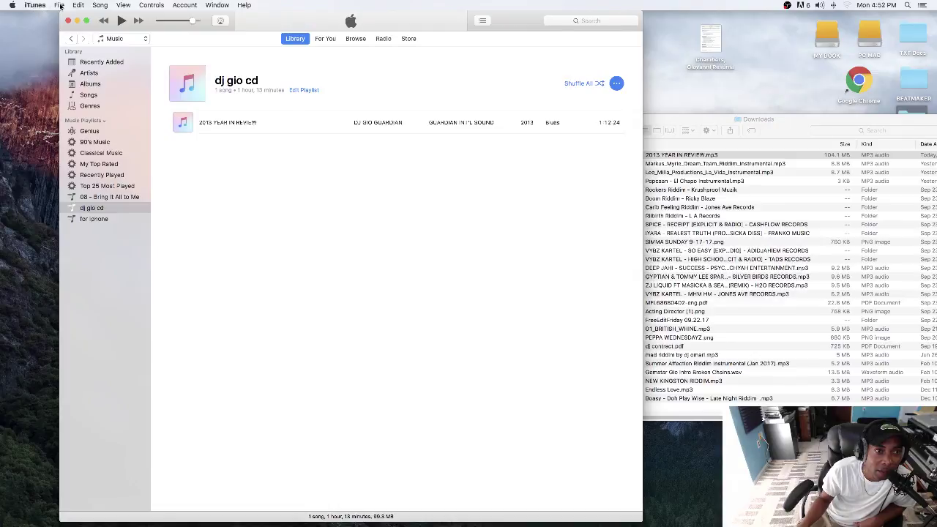
pyautogui.click(61, 5)
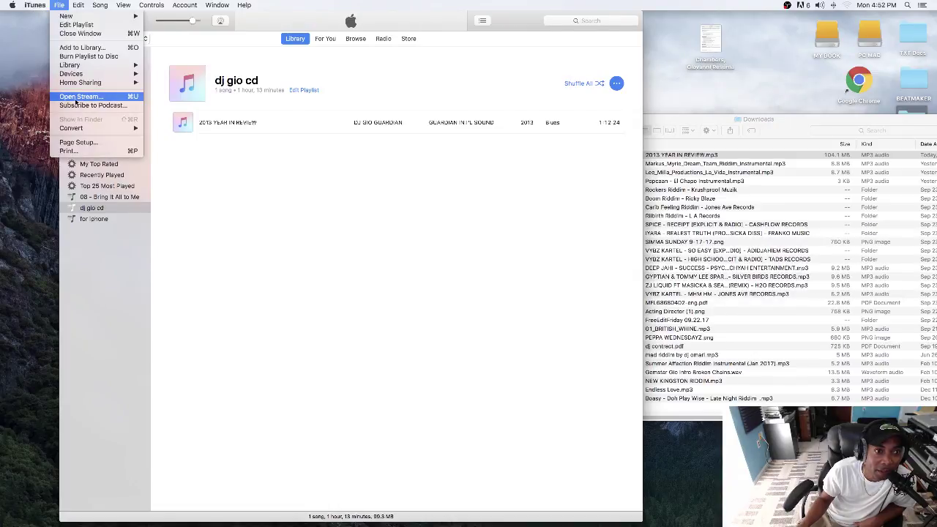
pyautogui.moveTo(77, 4)
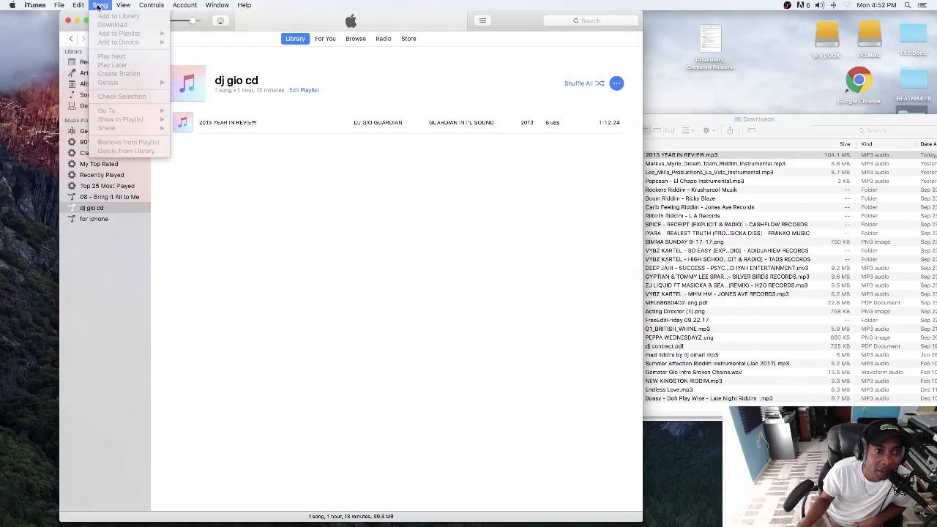
pyautogui.moveTo(151, 6)
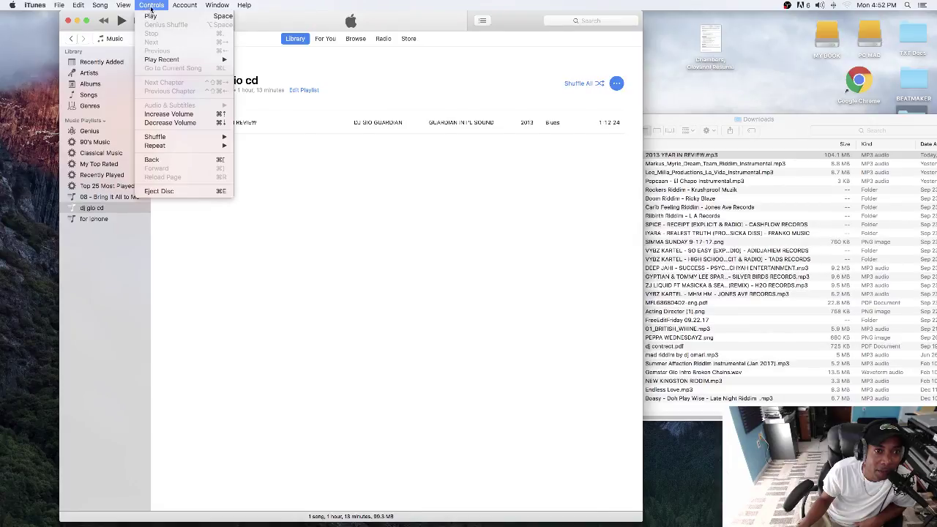
pyautogui.moveTo(33, 5)
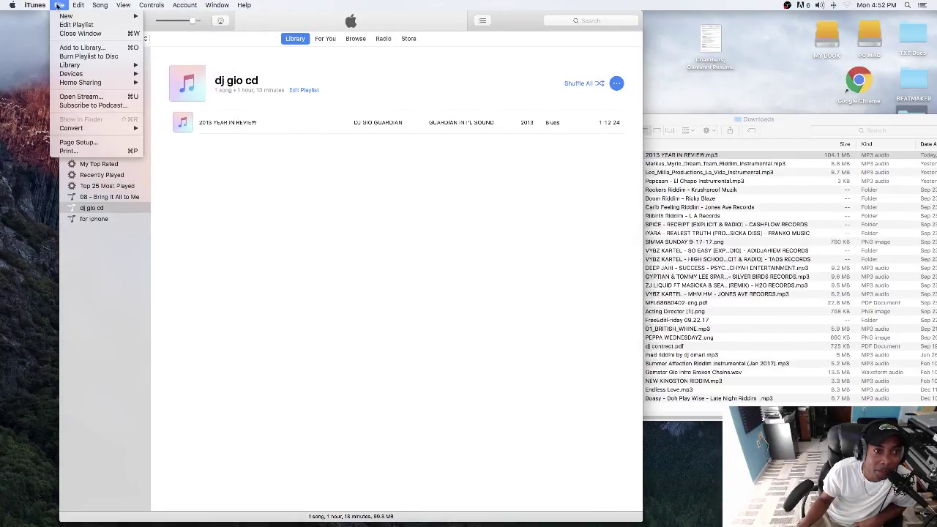
pyautogui.click(71, 58)
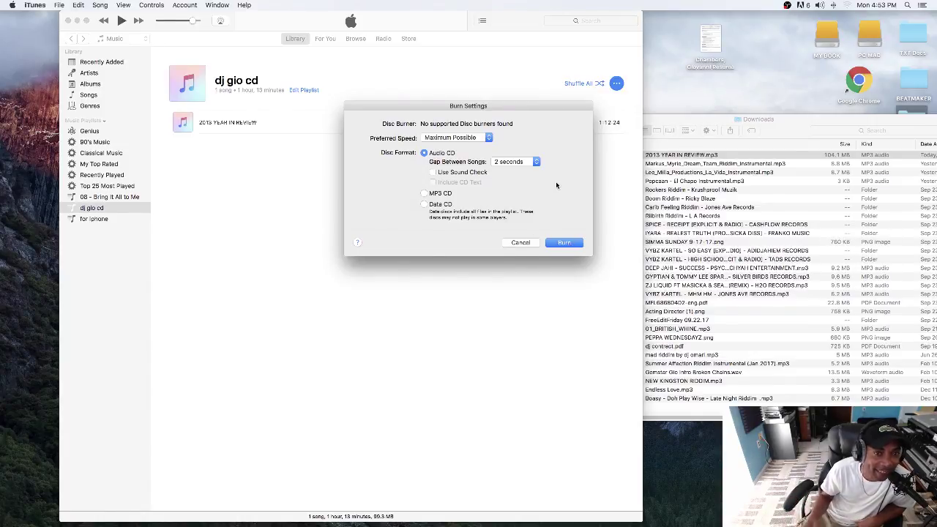
pyautogui.click(520, 243)
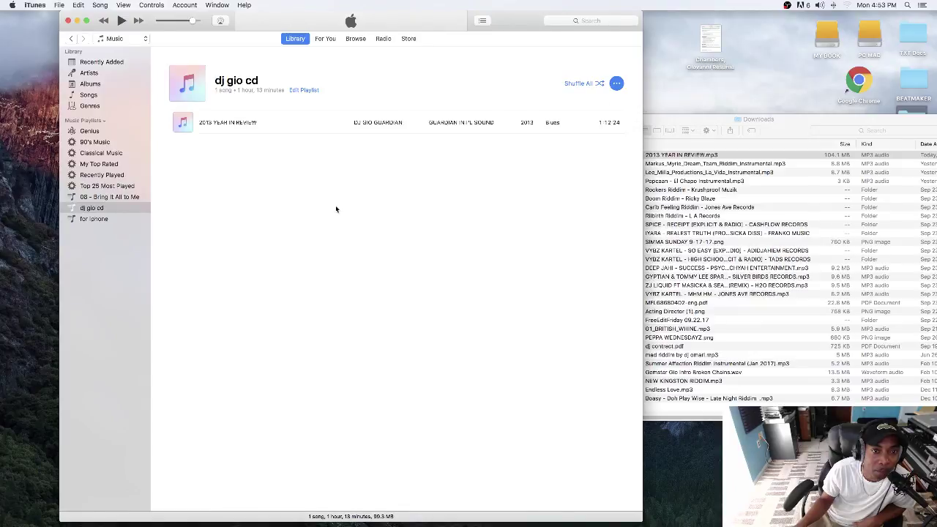
pyautogui.click(283, 122)
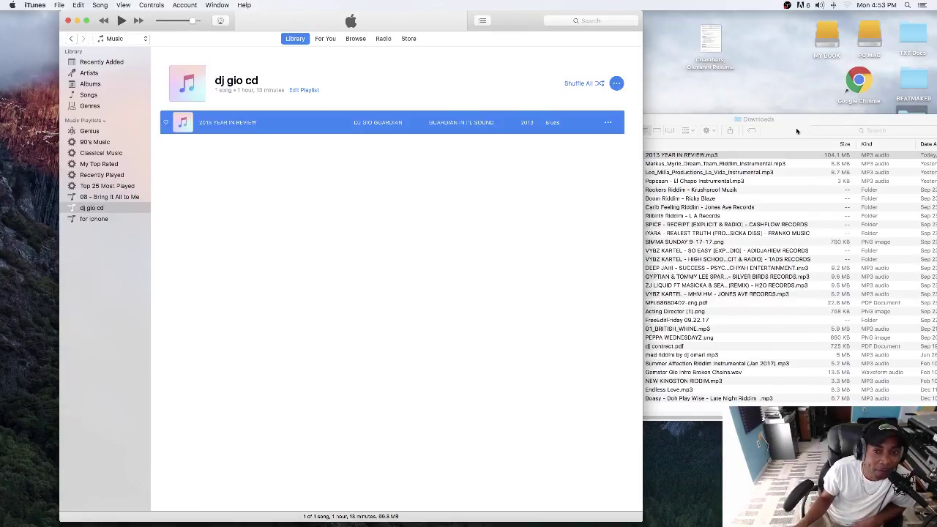
pyautogui.moveTo(633, 525)
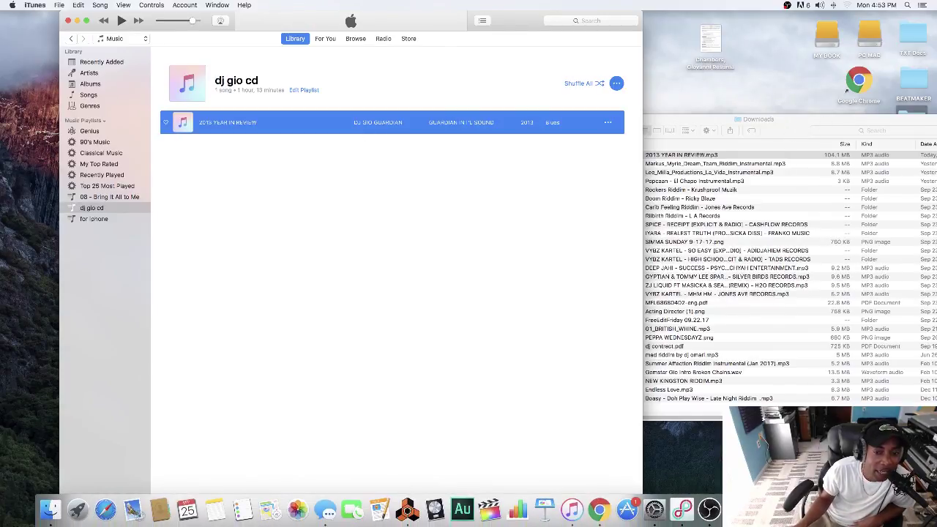
# Download 2013 YEAR IN REVIEW MIX.zip (98.23 MB) from the MediaFire file list.
pyautogui.click(599, 509)
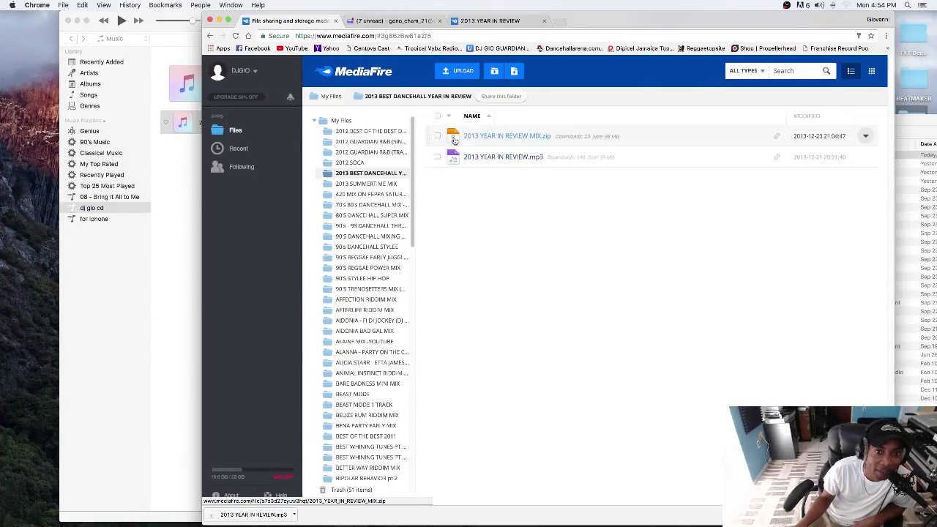
pyautogui.click(495, 137)
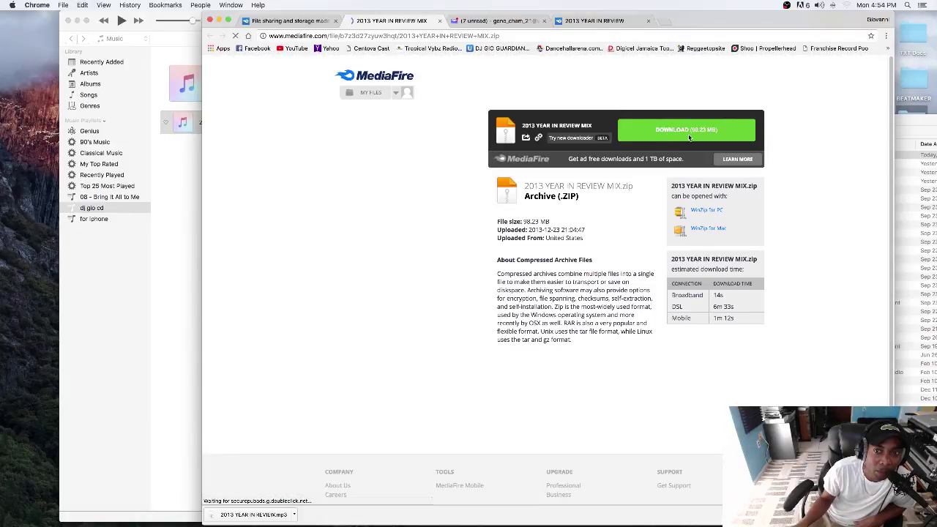
pyautogui.click(688, 137)
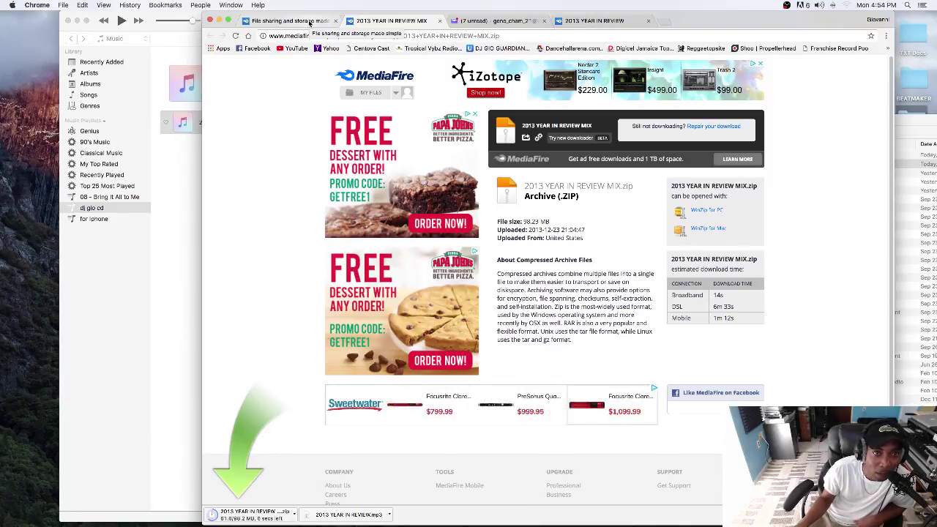
# Delete the single mix track from dj gio cd and minimize the Chrome window.
pyautogui.click(98, 314)
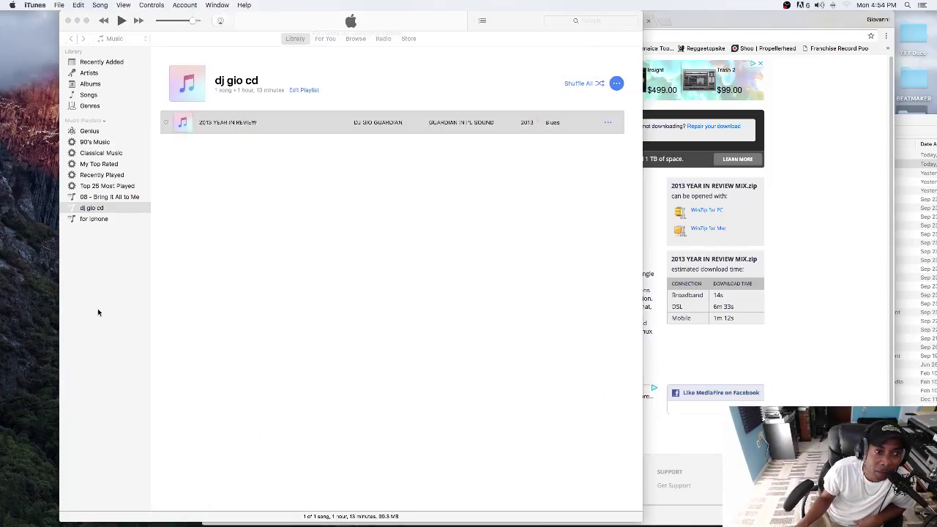
pyautogui.click(227, 123)
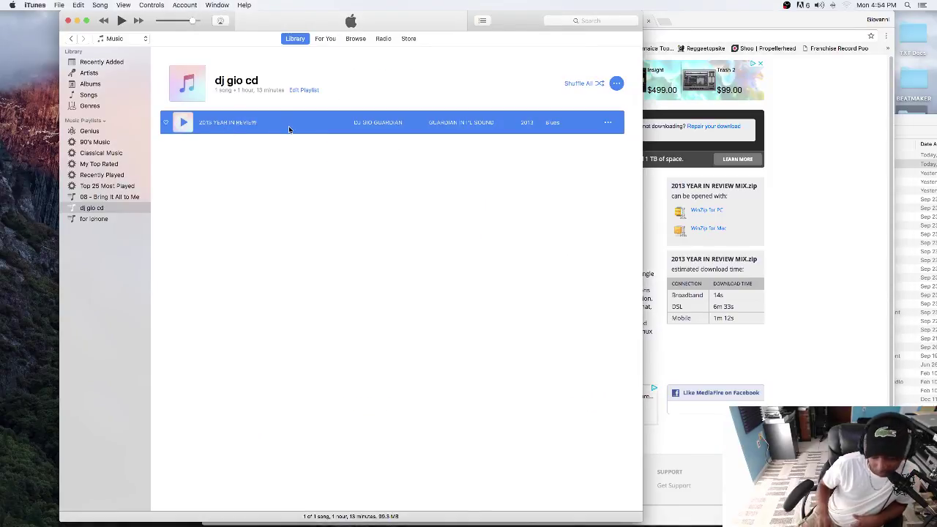
pyautogui.press('Delete')
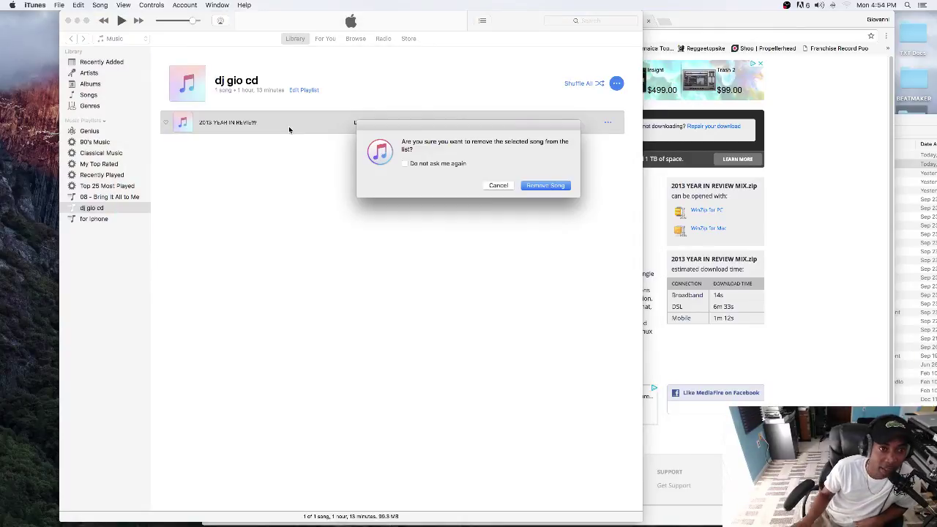
pyautogui.click(558, 188)
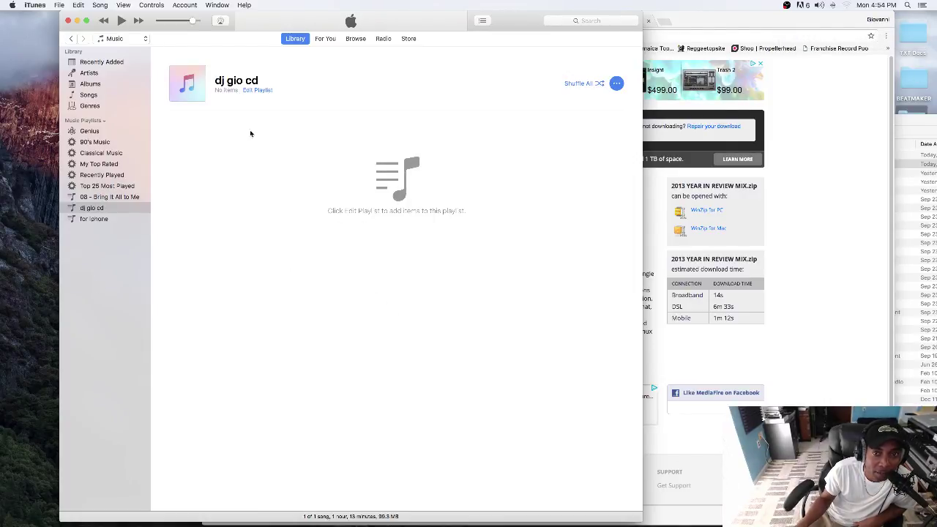
pyautogui.click(787, 25)
pyautogui.click(219, 21)
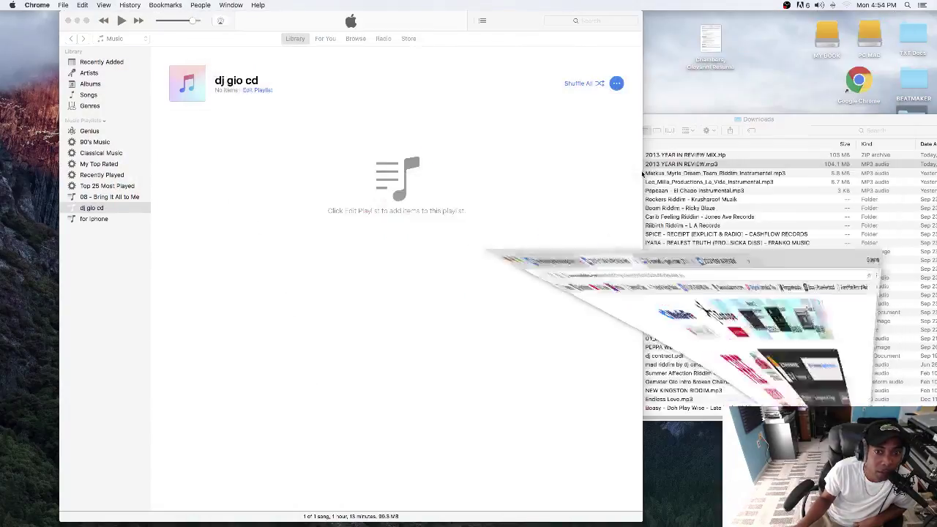
# Extract 2013 YEAR IN REVIEW MIX.zip in Downloads and open the resulting folder.
pyautogui.click(766, 143)
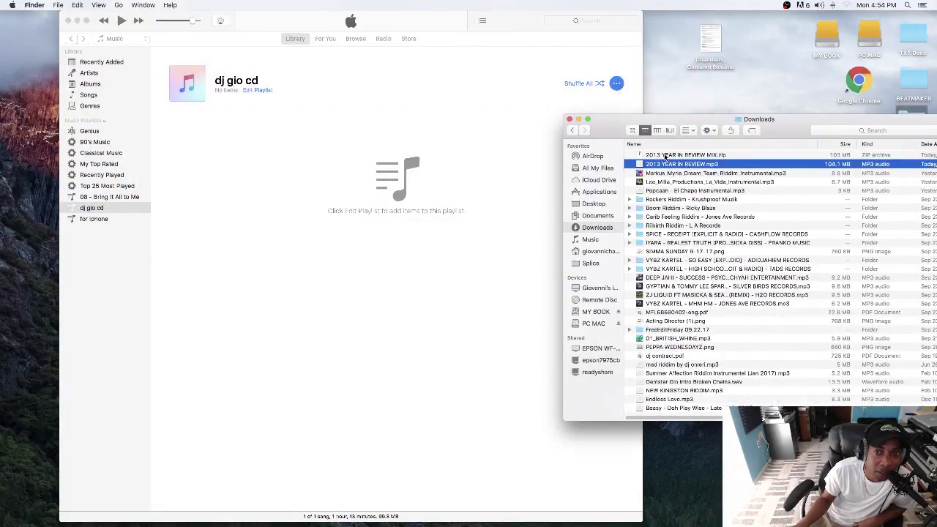
pyautogui.click(666, 156)
pyautogui.doubleClick(681, 156)
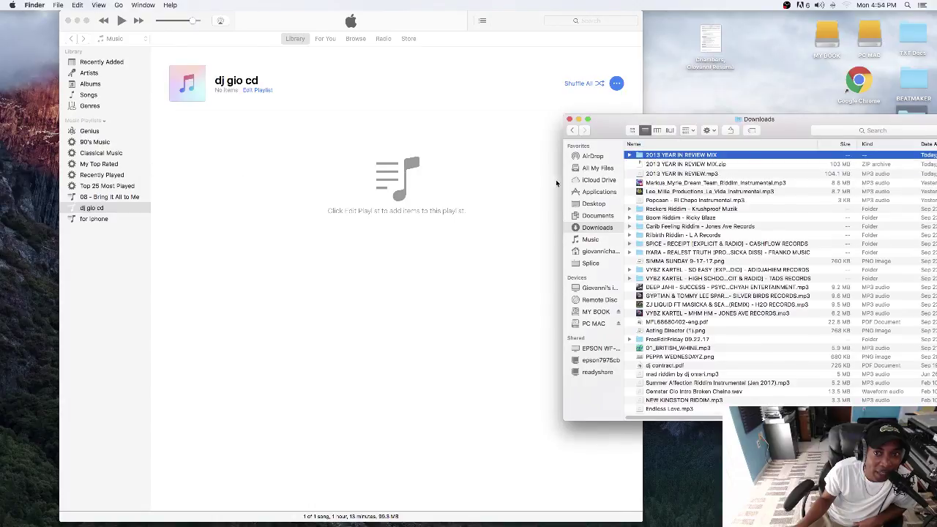
pyautogui.click(636, 156)
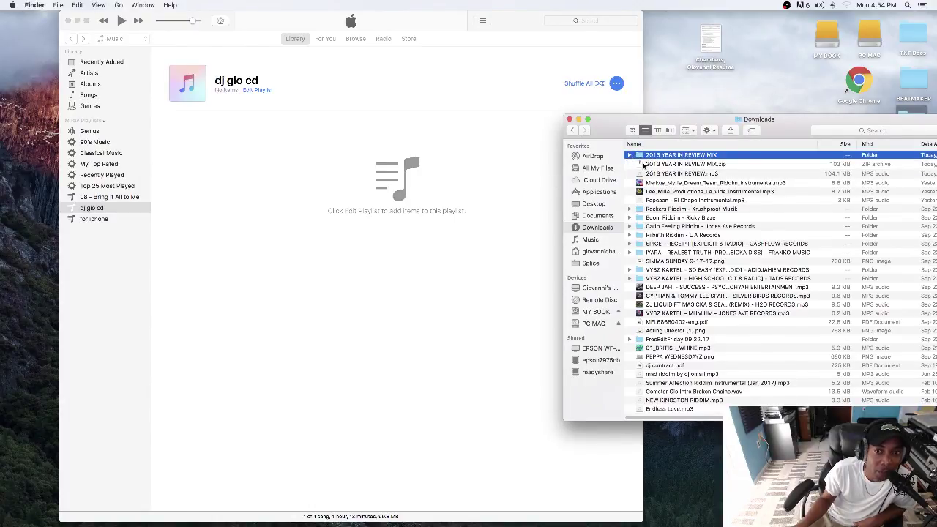
pyautogui.click(661, 175)
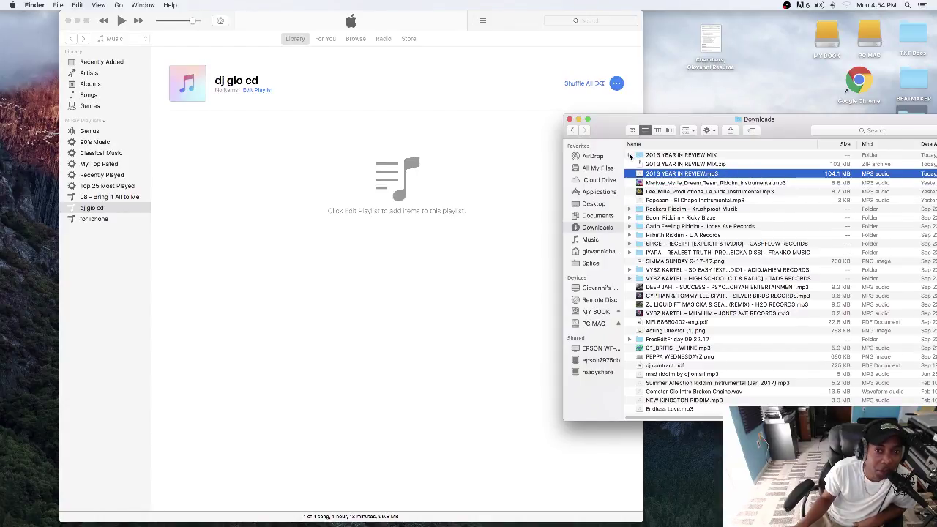
pyautogui.doubleClick(657, 156)
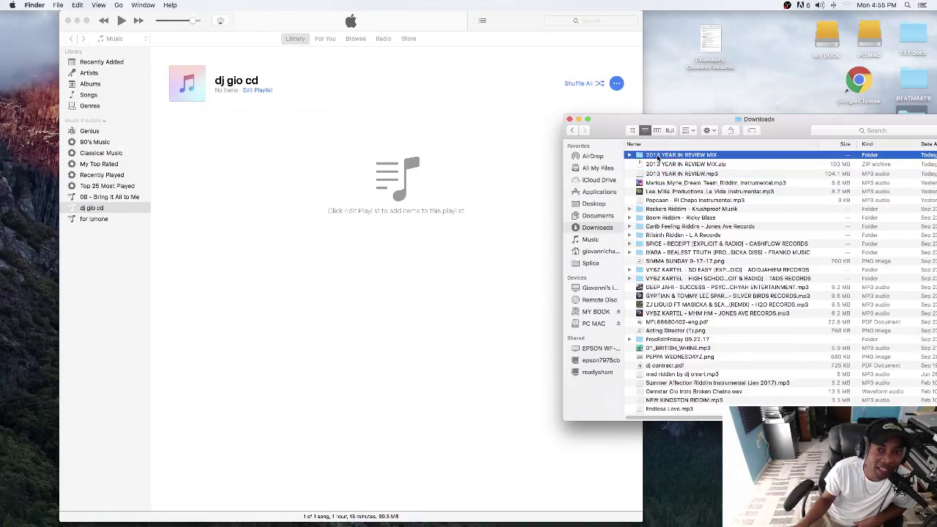
# Enlarge the folder window, select tracks 1 through 39, then move it aside.
pyautogui.moveTo(695, 119); pyautogui.dragTo(494, 114)
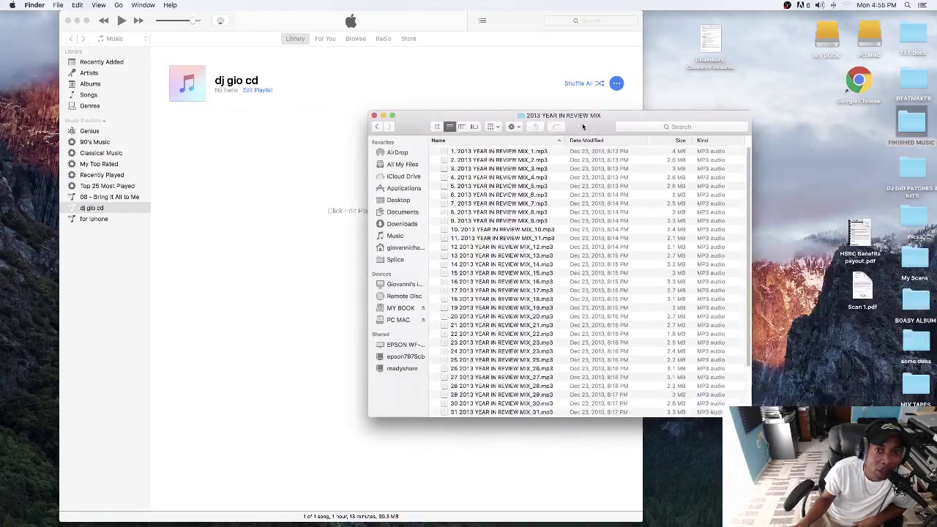
pyautogui.moveTo(745, 415); pyautogui.dragTo(766, 513)
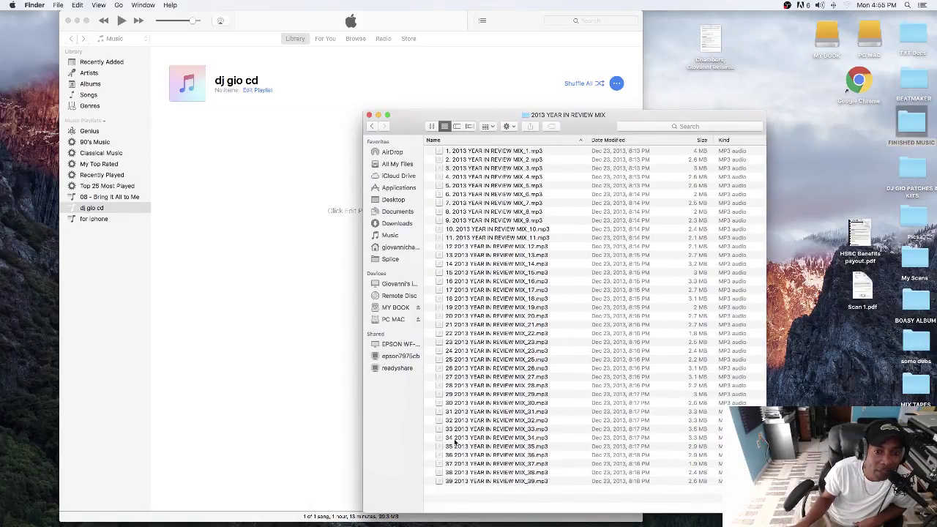
pyautogui.click(479, 151)
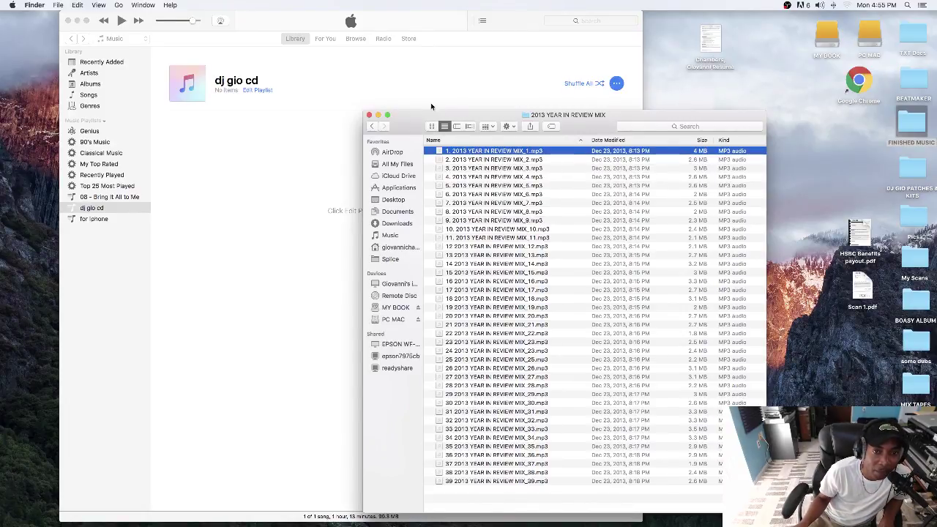
pyautogui.click(471, 159)
pyautogui.click(470, 152)
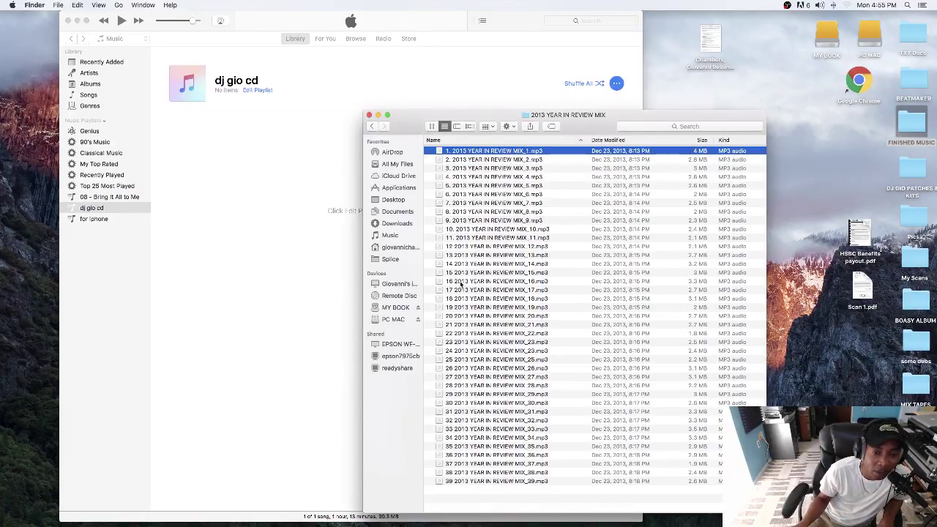
pyautogui.keyDown('shift'); pyautogui.click(492, 481); pyautogui.keyUp('shift')
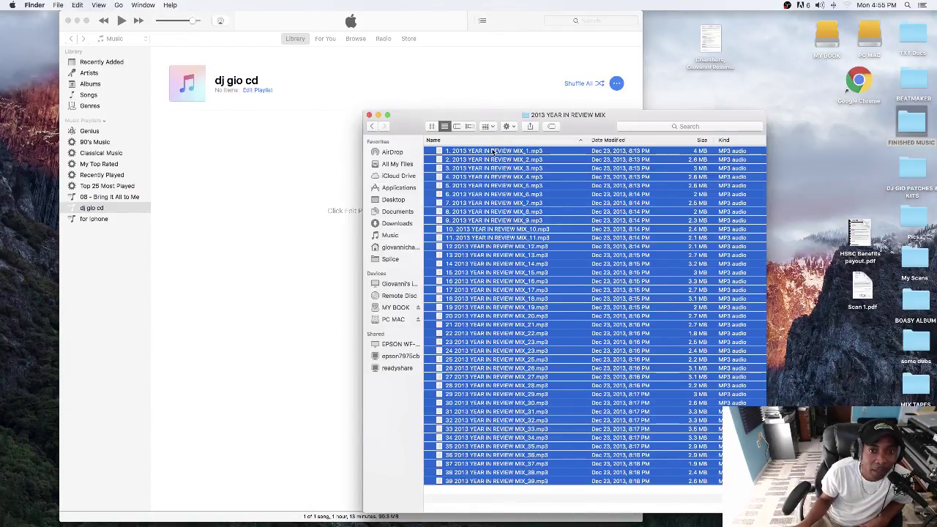
pyautogui.moveTo(492, 151); pyautogui.dragTo(293, 190)
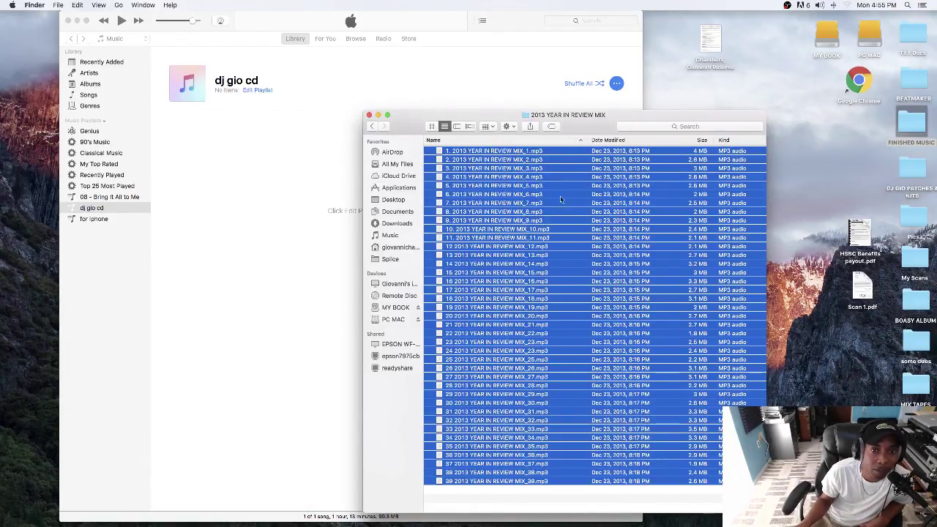
pyautogui.moveTo(416, 125); pyautogui.dragTo(634, 102)
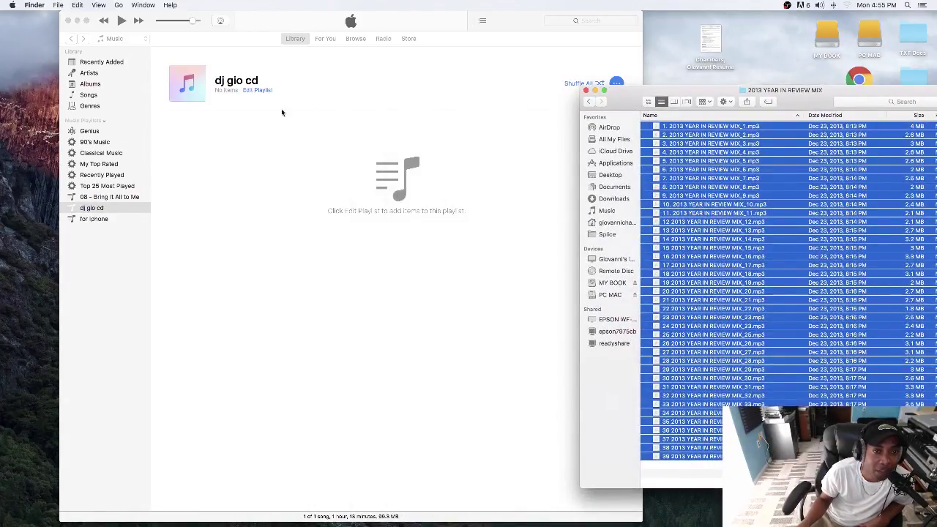
# Add the 39 selected MP3s to dj gio cd, close the folder window, and review the list.
pyautogui.moveTo(645, 235); pyautogui.dragTo(404, 424)
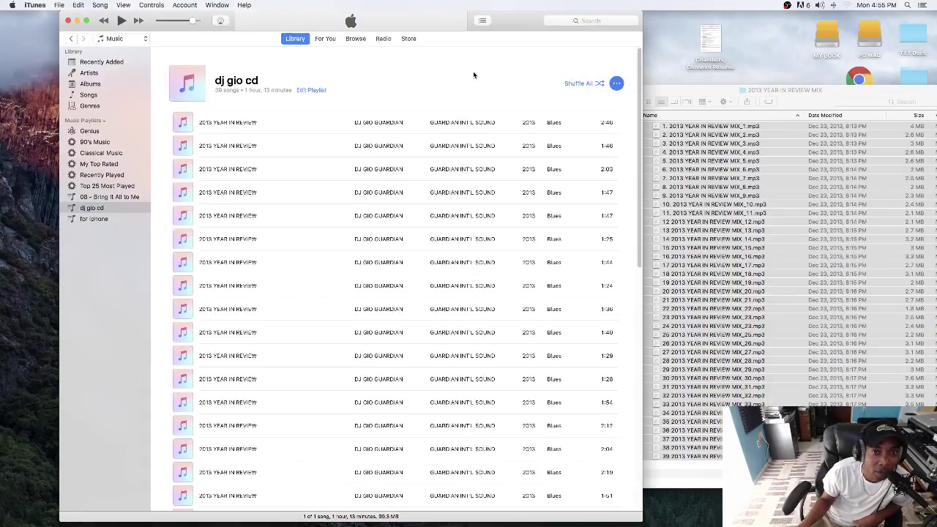
pyautogui.moveTo(714, 88)
pyautogui.mouseDown()
pyautogui.moveTo(743, 89)
pyautogui.moveTo(706, 89)
pyautogui.mouseUp()
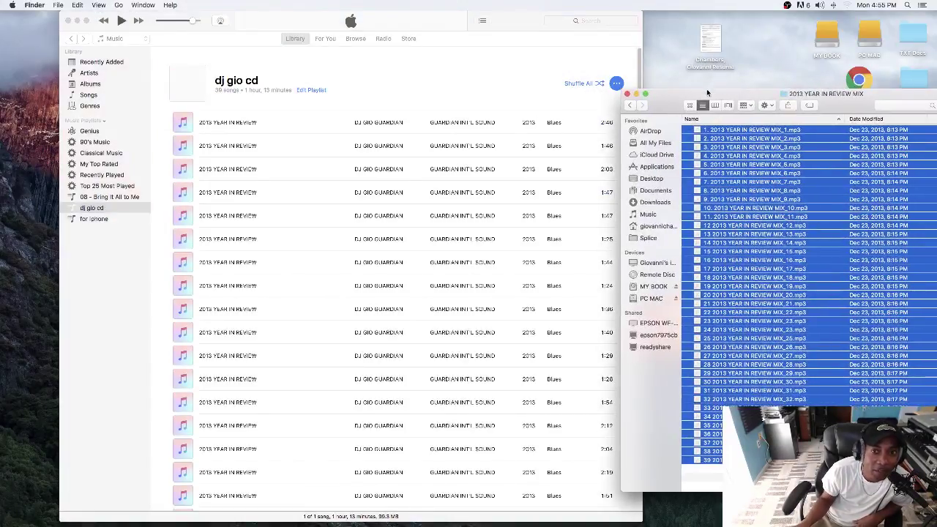
pyautogui.click(627, 95)
pyautogui.moveTo(518, 25); pyautogui.dragTo(602, 27)
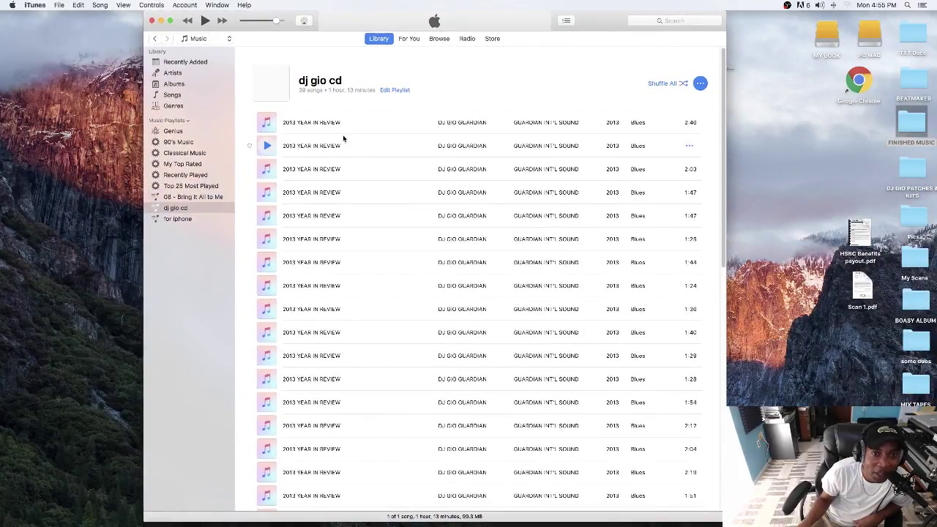
pyautogui.scroll(-10, 370, 222)
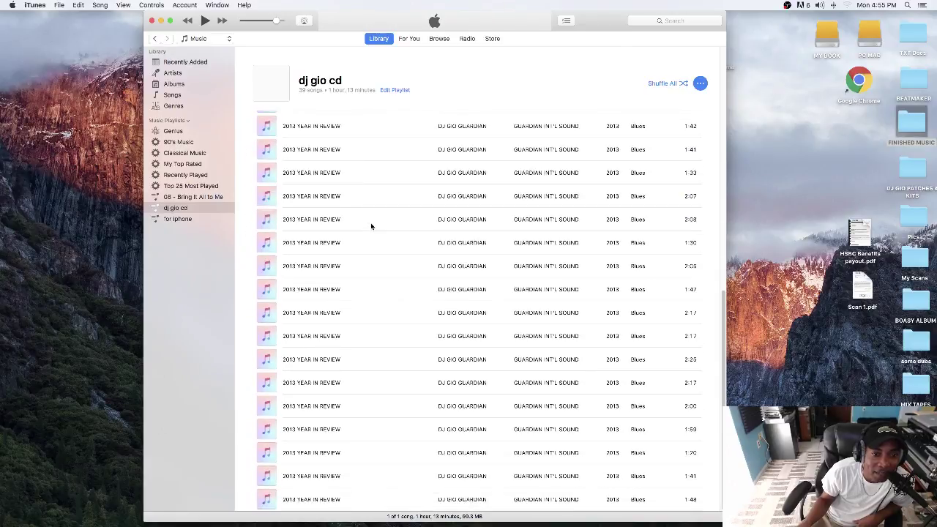
pyautogui.scroll(10, 398, 305)
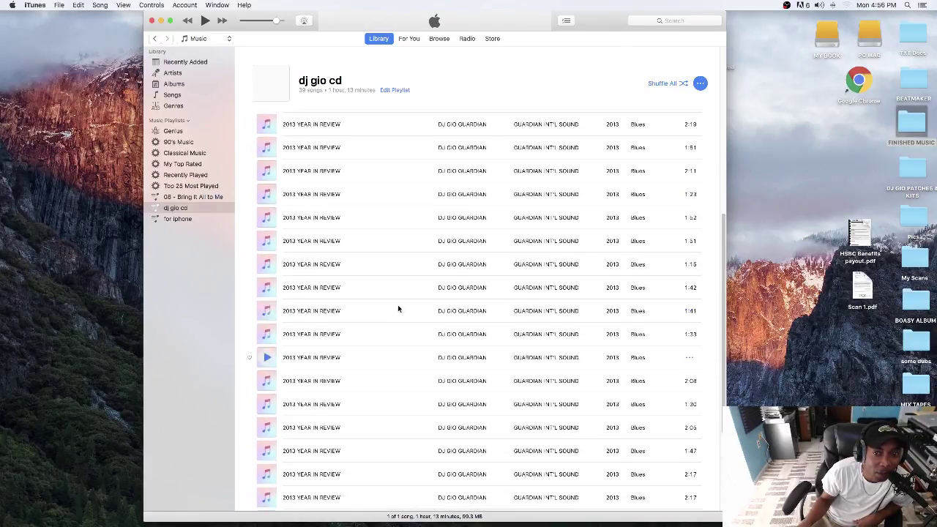
pyautogui.scroll(-10, 407, 243)
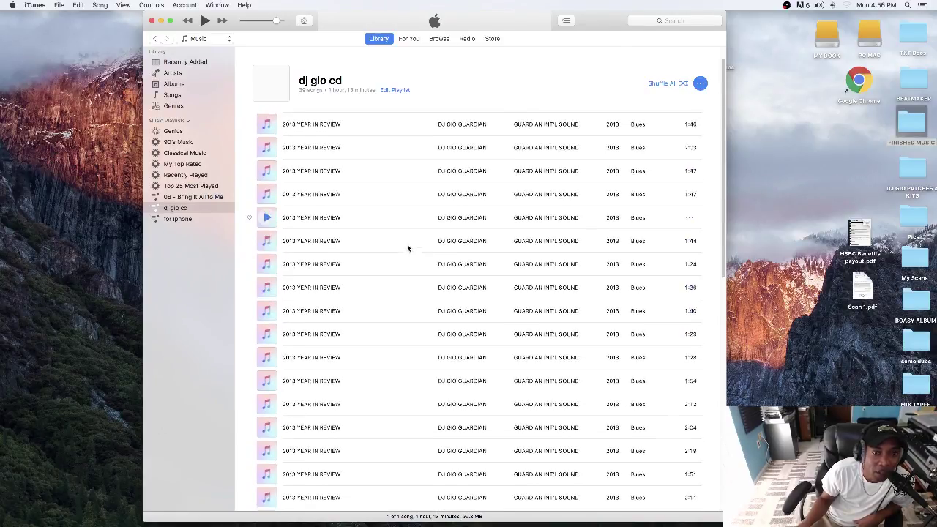
pyautogui.scroll(10, 401, 232)
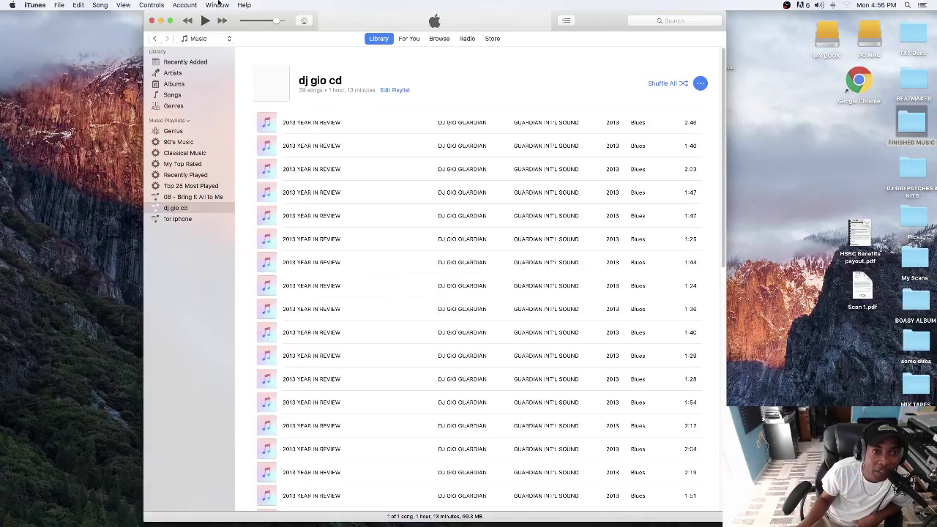
# In the playlist's Burn Settings, keep Audio CD, set Gap Between Songs to none, and cancel without burning.
pyautogui.click(59, 5)
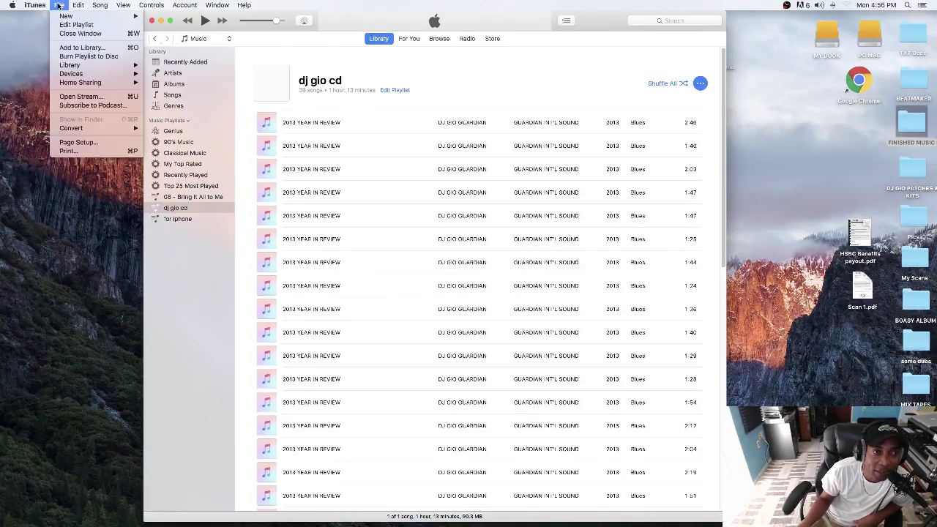
pyautogui.click(81, 56)
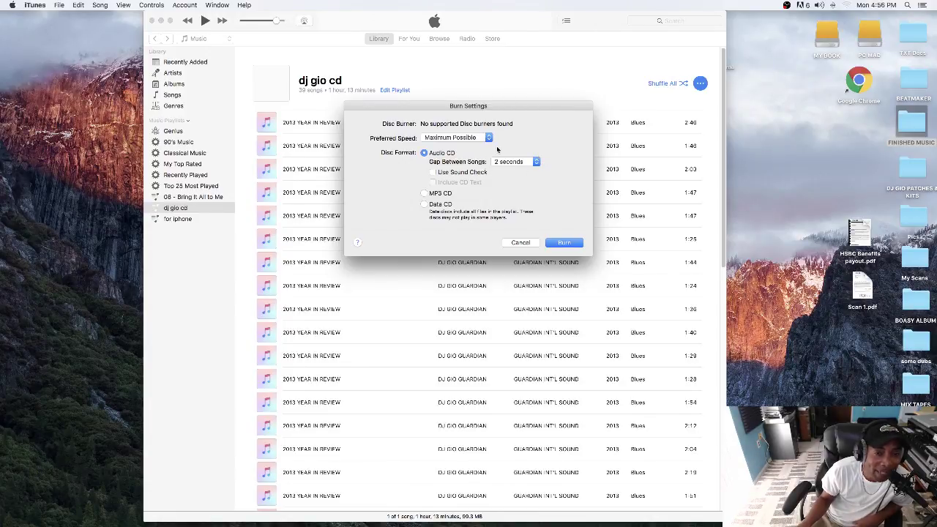
pyautogui.click(537, 162)
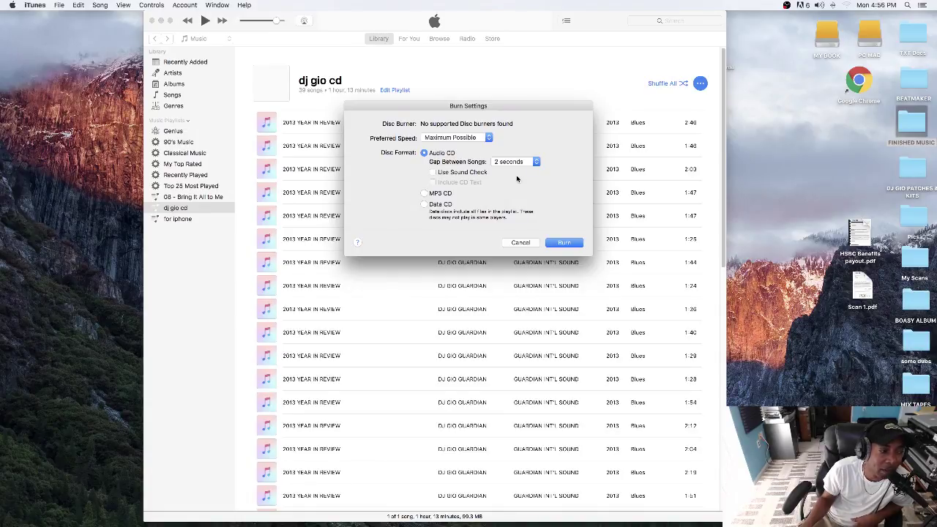
pyautogui.click(538, 162)
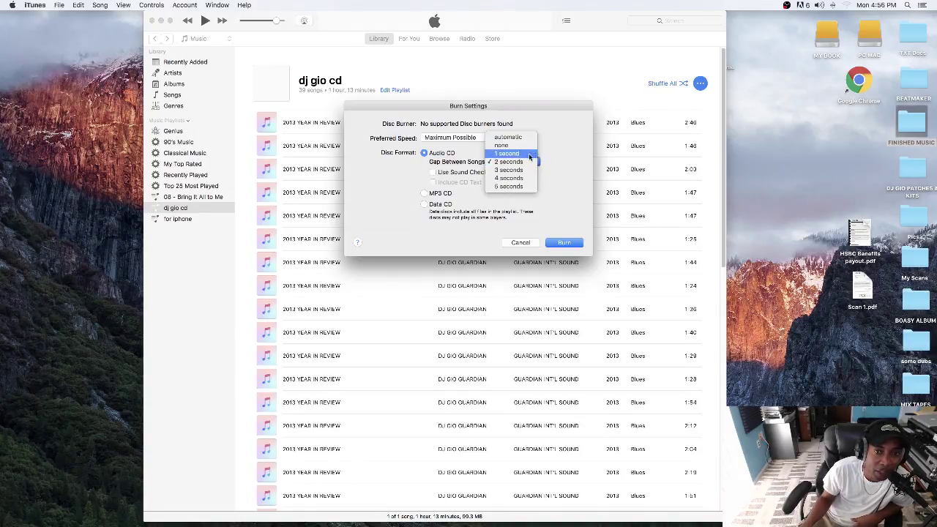
pyautogui.click(516, 146)
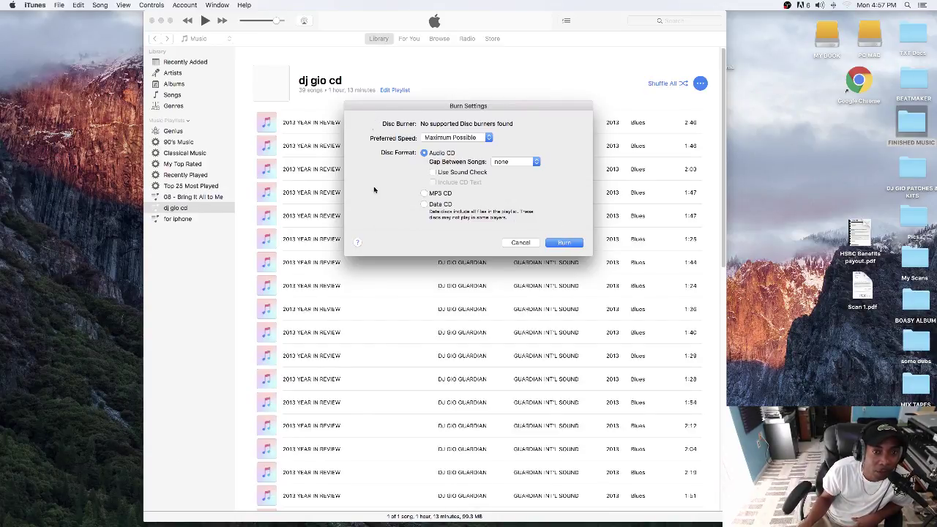
pyautogui.click(520, 242)
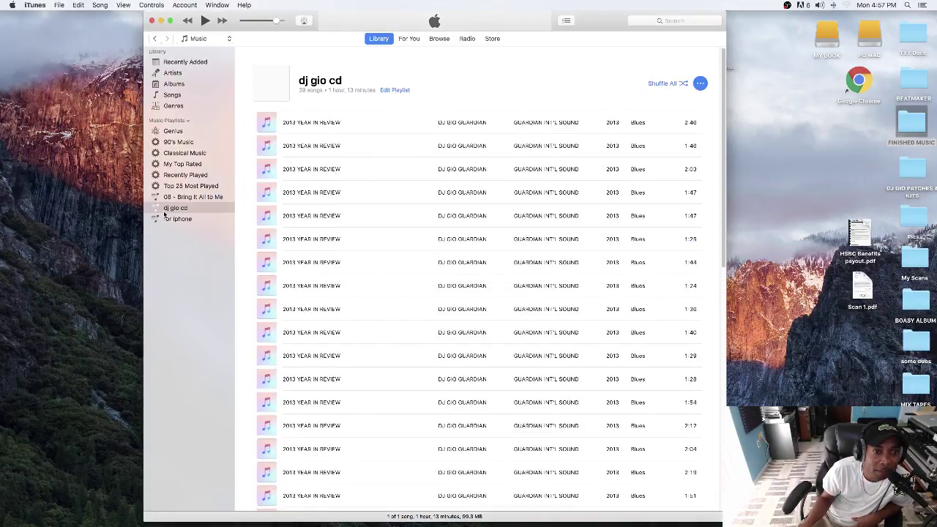